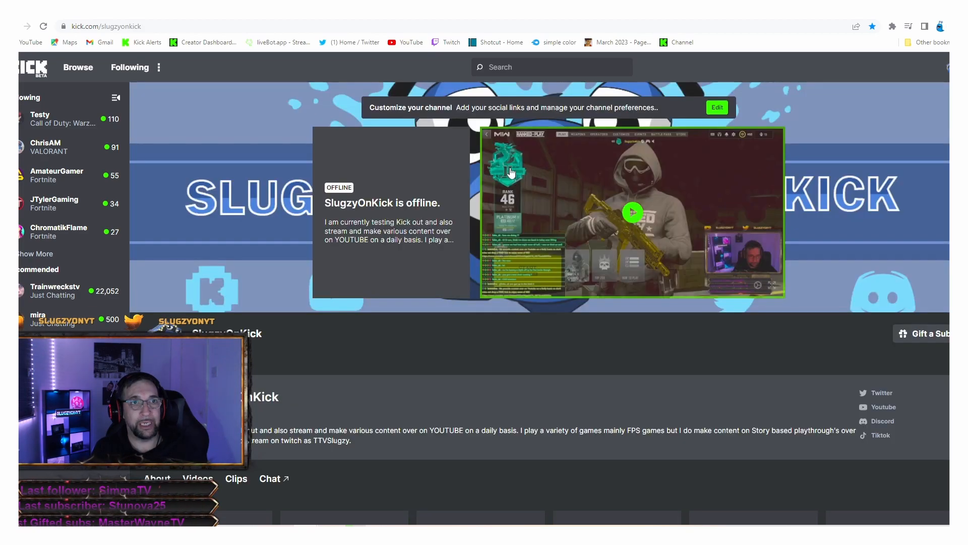
- Look through the About, Videos, Clips and Chat sections of the Kick channel page
scroll(489, 329, down, 4)
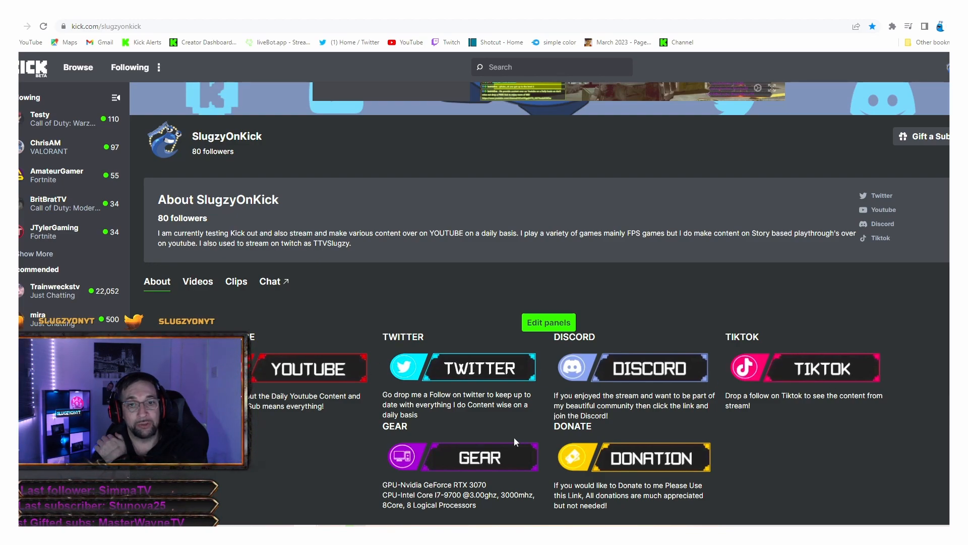
click(194, 285)
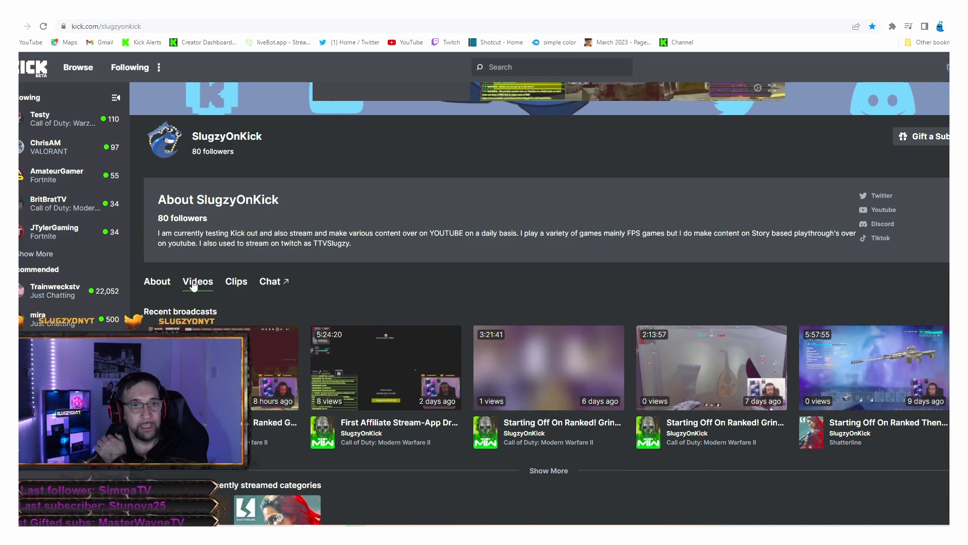
click(235, 282)
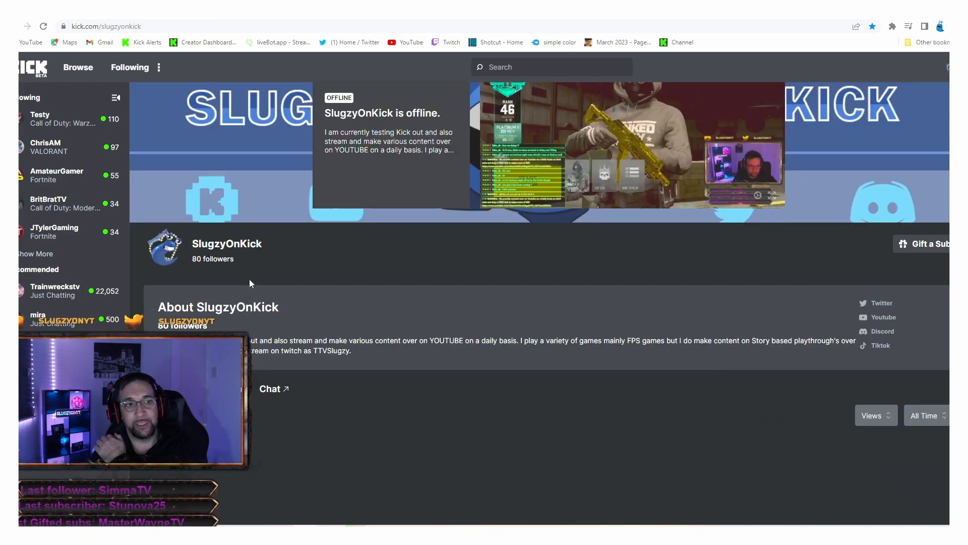
click(273, 389)
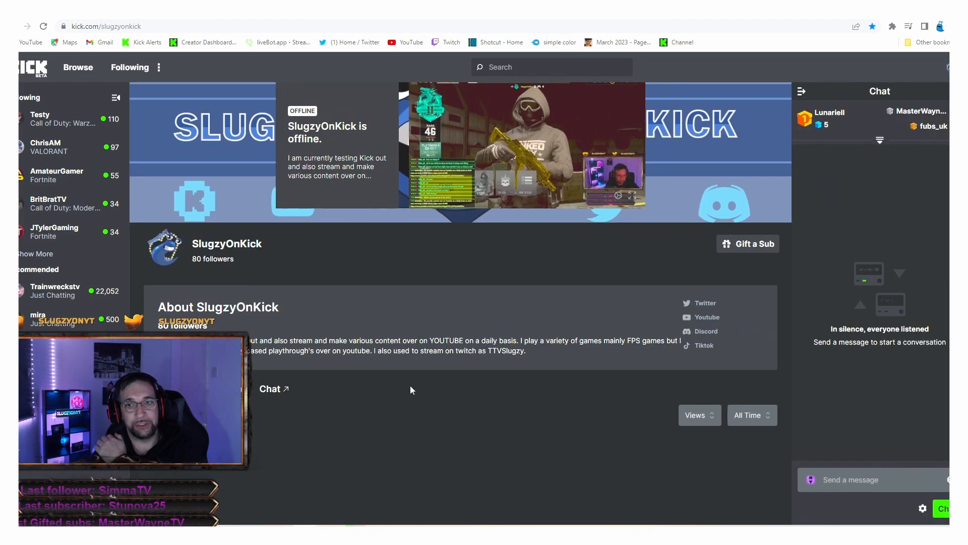
click(158, 389)
scroll(167, 384, down, 2)
scroll(437, 302, up, 3)
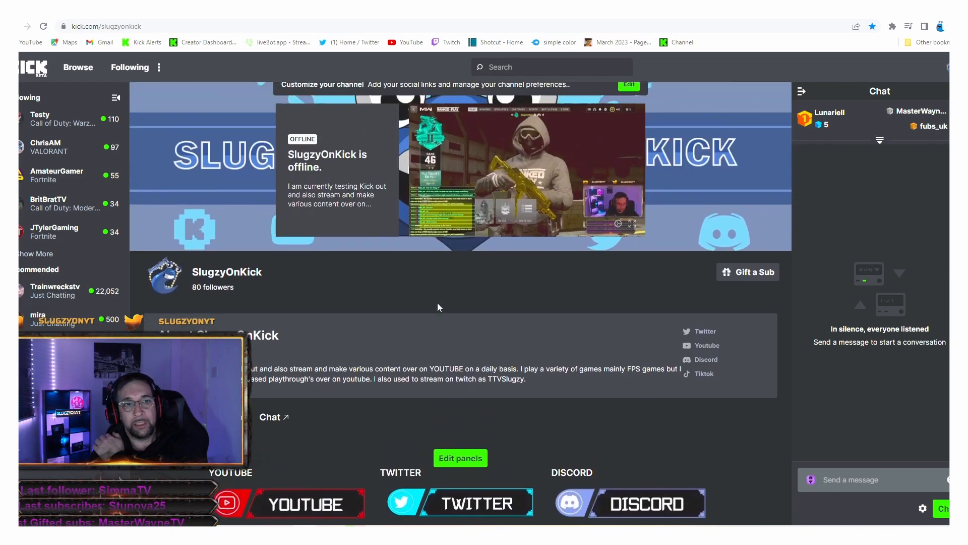
- Open the Creator Dashboard and review the stream info form, closing it without saving
click(947, 67)
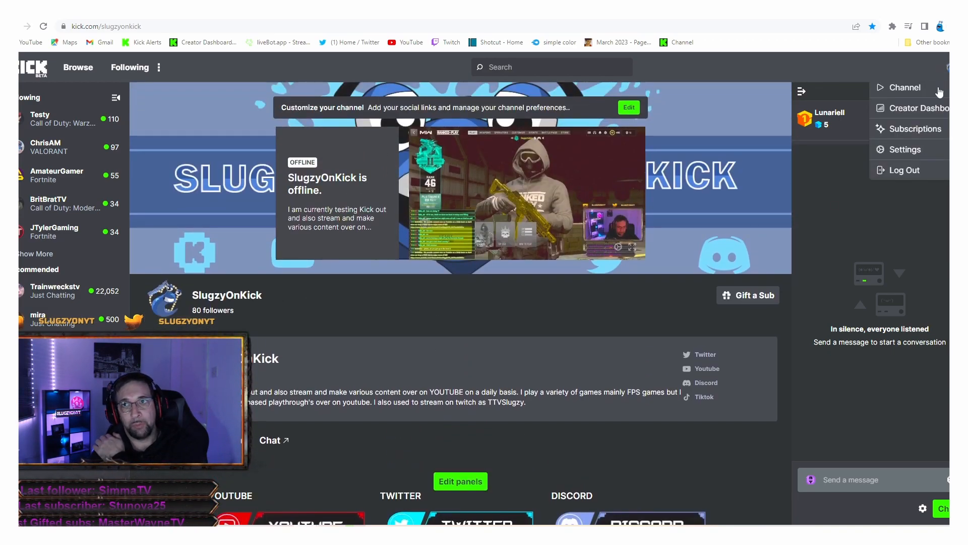
click(920, 109)
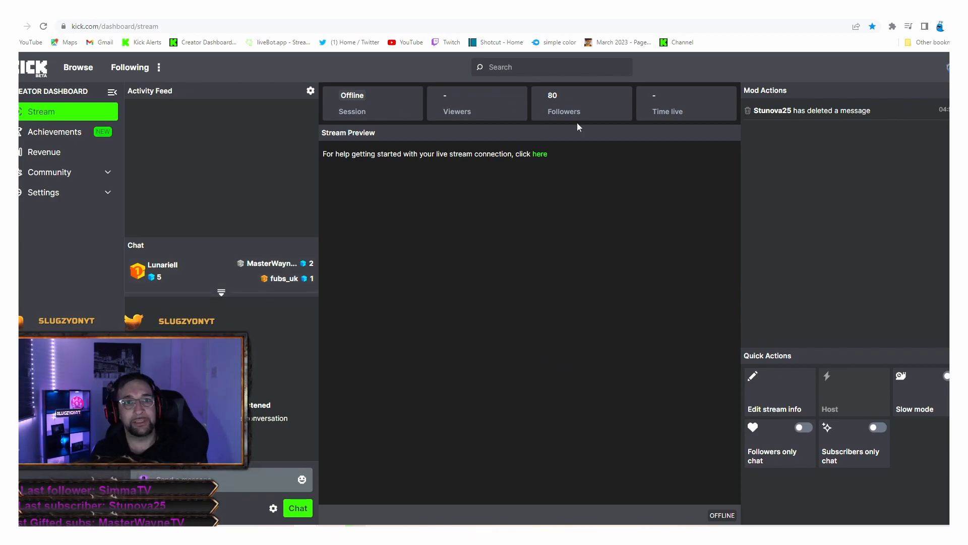
click(781, 395)
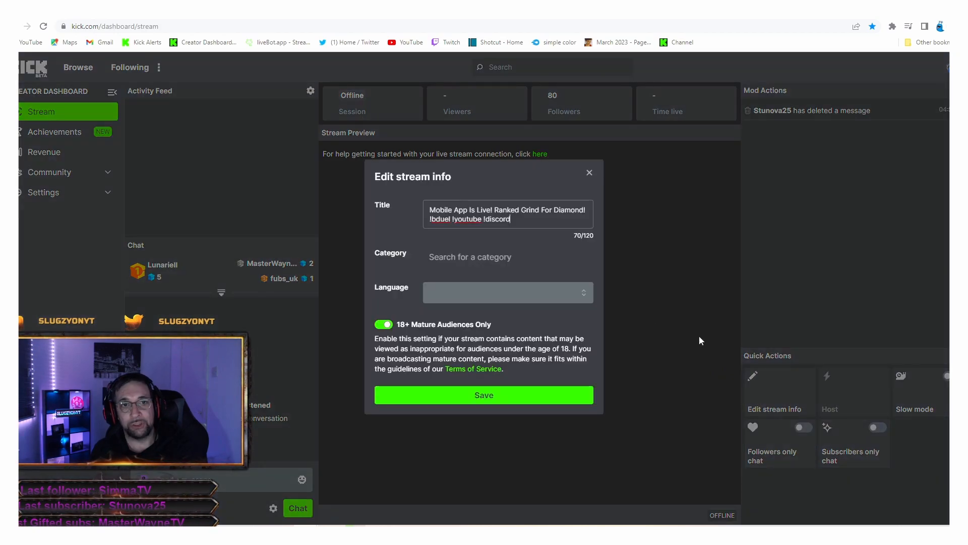
click(589, 173)
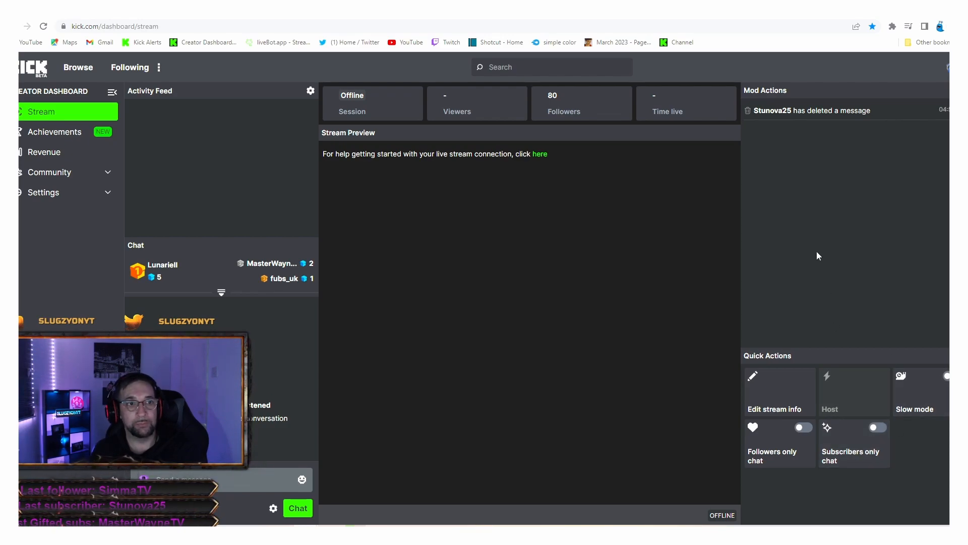
- Expand the dashboard's Settings section, switch to OBS and open its Stream settings
click(60, 195)
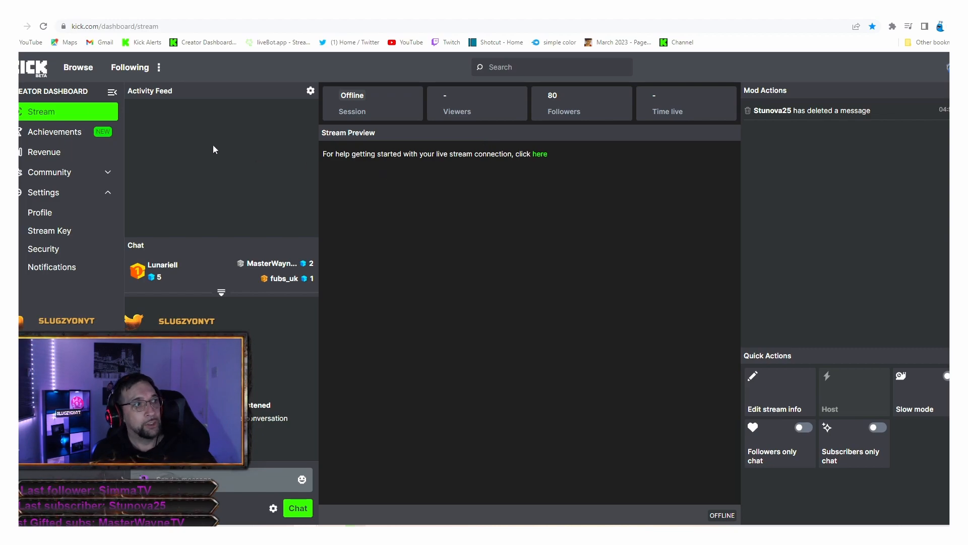
drag(1, 262, 497, 26)
click(689, 23)
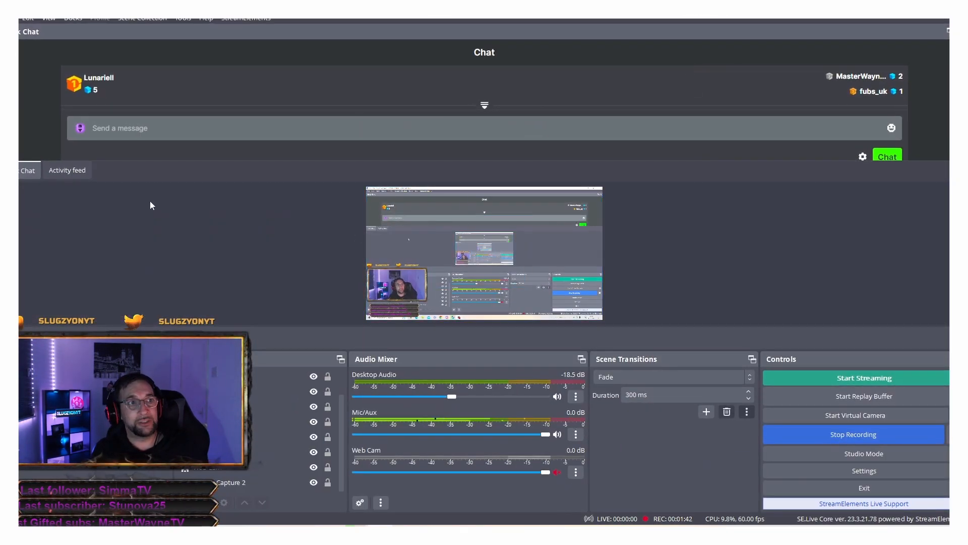
click(769, 473)
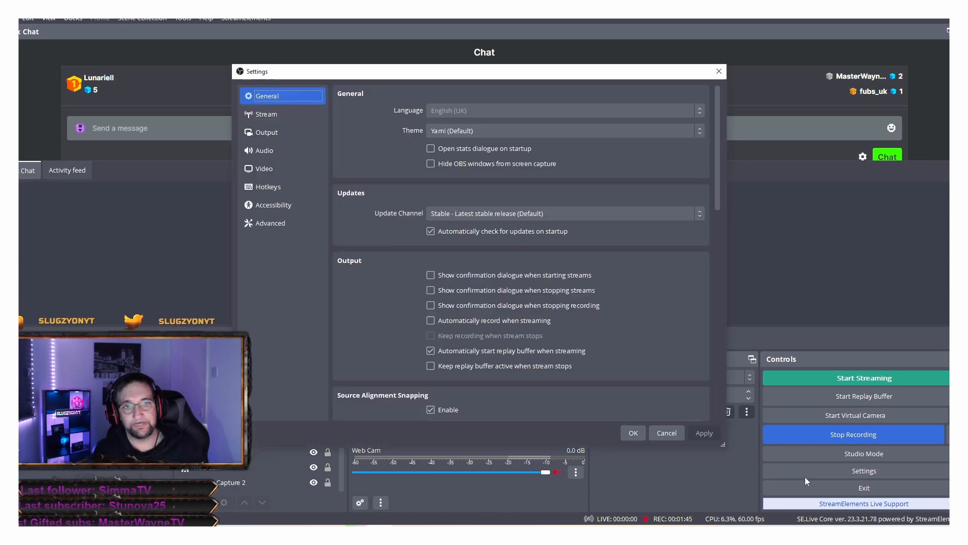
click(274, 116)
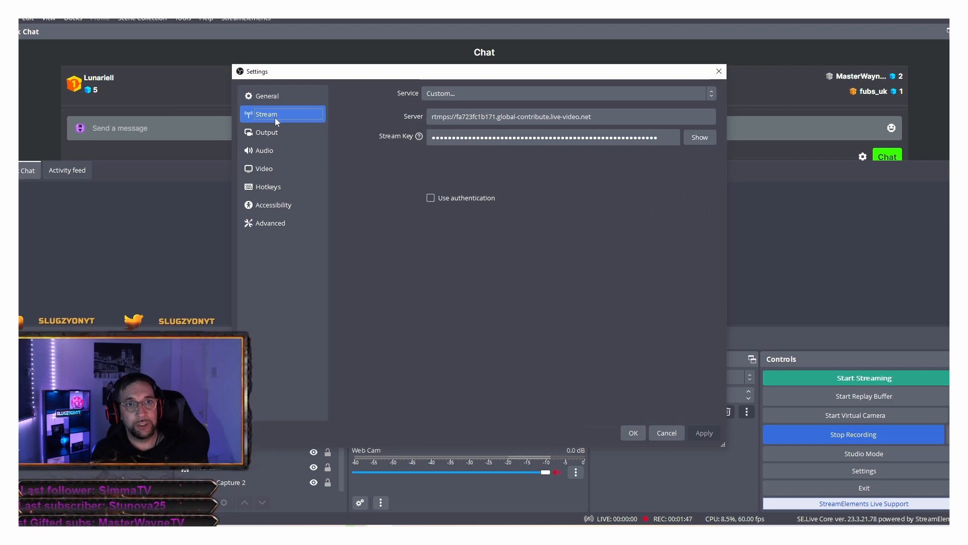
- Set the streaming service to Custom in the OBS Stream settings
click(271, 135)
click(275, 116)
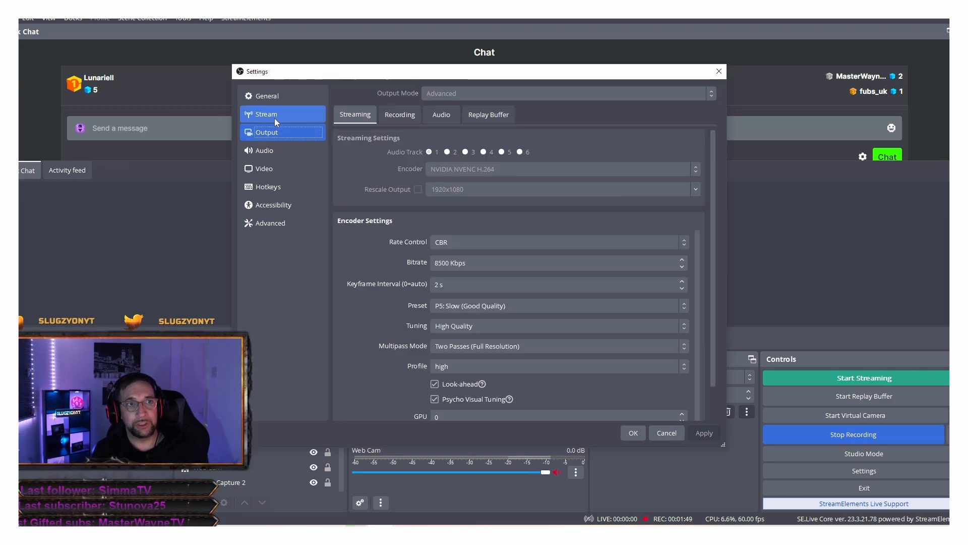
click(286, 124)
click(284, 119)
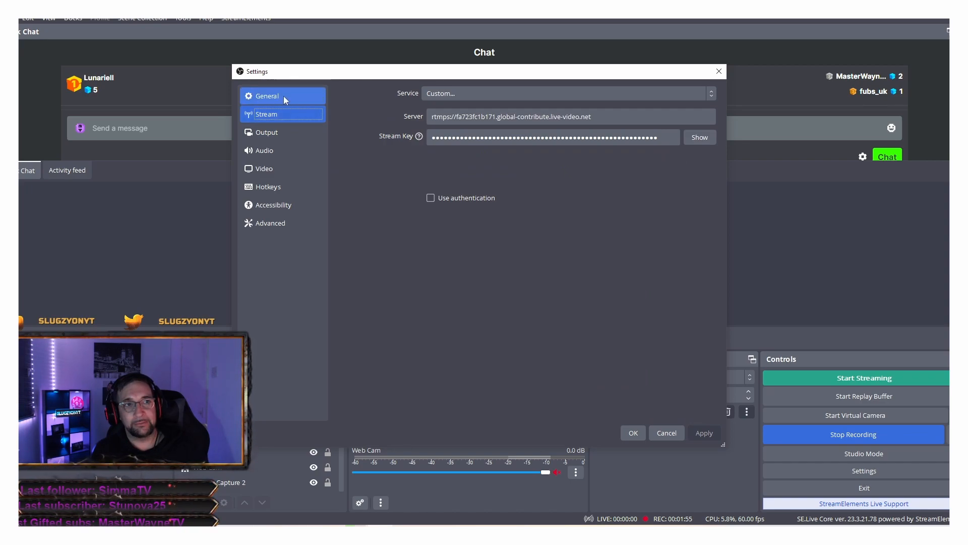
click(284, 97)
click(284, 117)
click(476, 117)
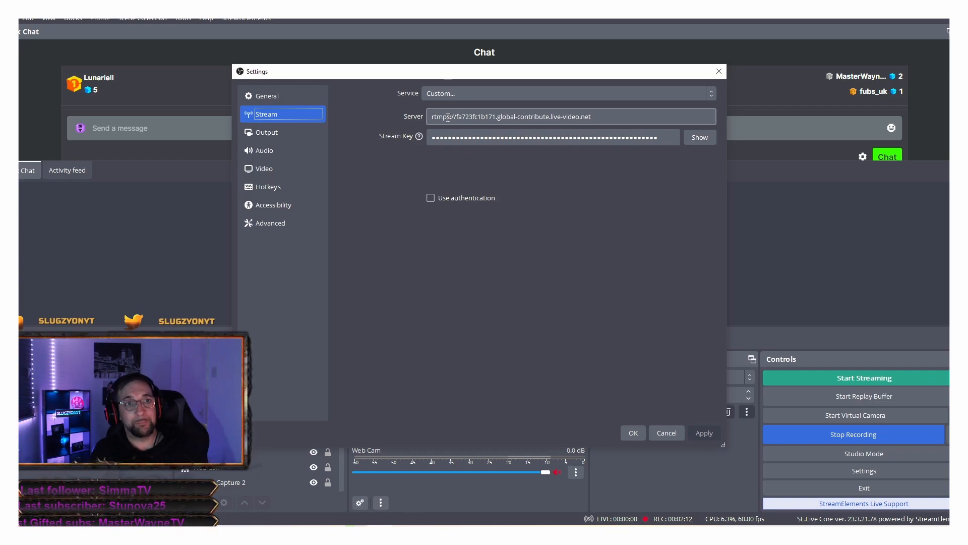
click(441, 94)
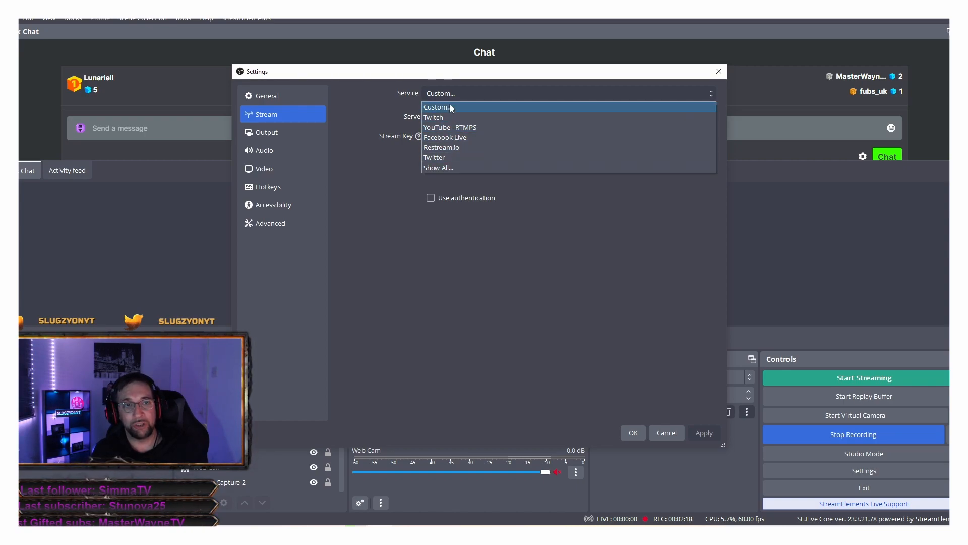
click(450, 107)
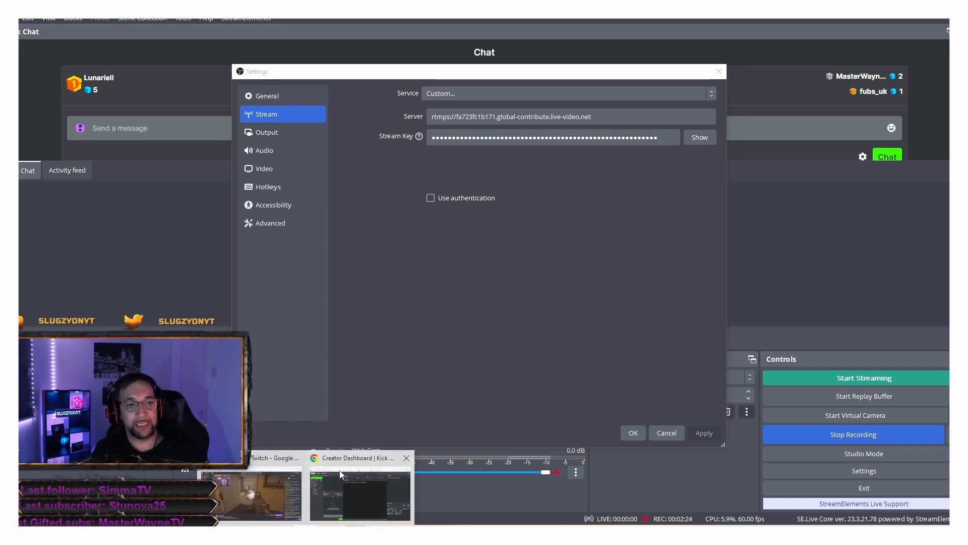
- Switch to the Kick dashboard to locate its Stream Key settings, and return to the OBS Stream settings
click(356, 486)
click(52, 233)
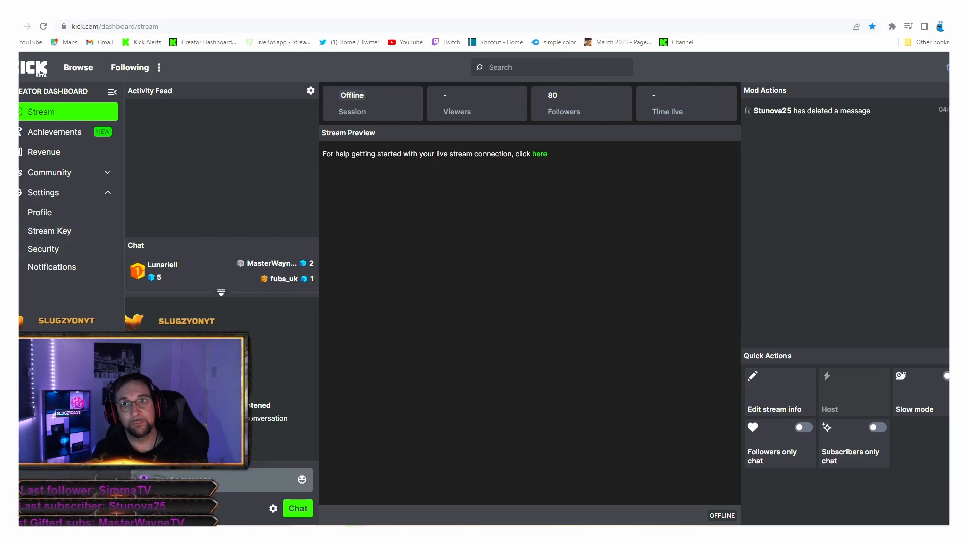
click(381, 534)
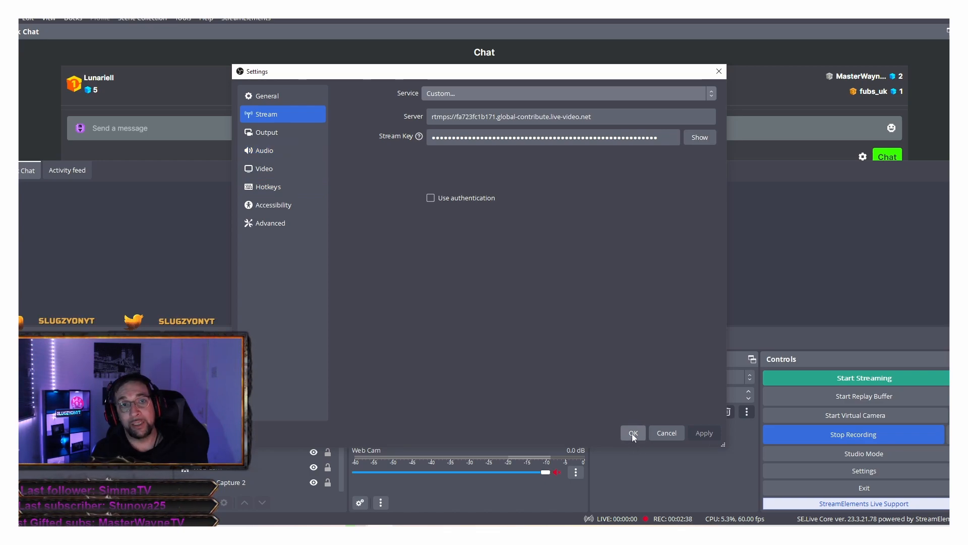
- Examine the OBS streaming output settings, including rate control, bitrate, keyframe interval, preset, look-ahead and psycho visual tuning
click(309, 136)
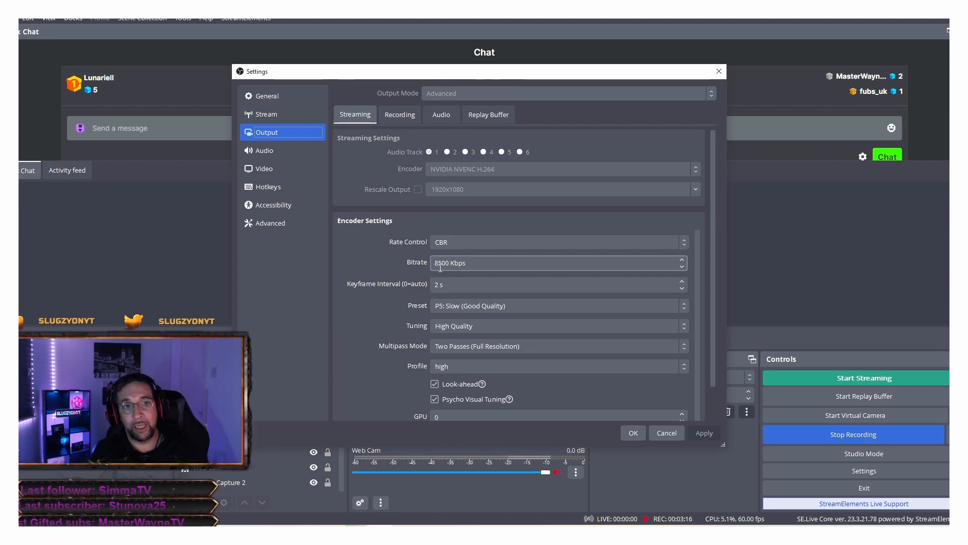
scroll(442, 265, down, 2)
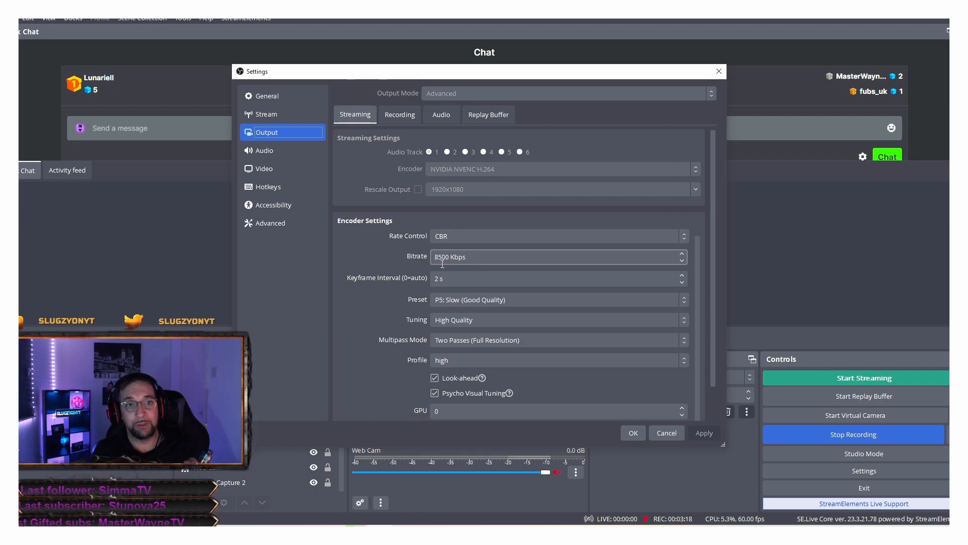
scroll(442, 263, down, 1)
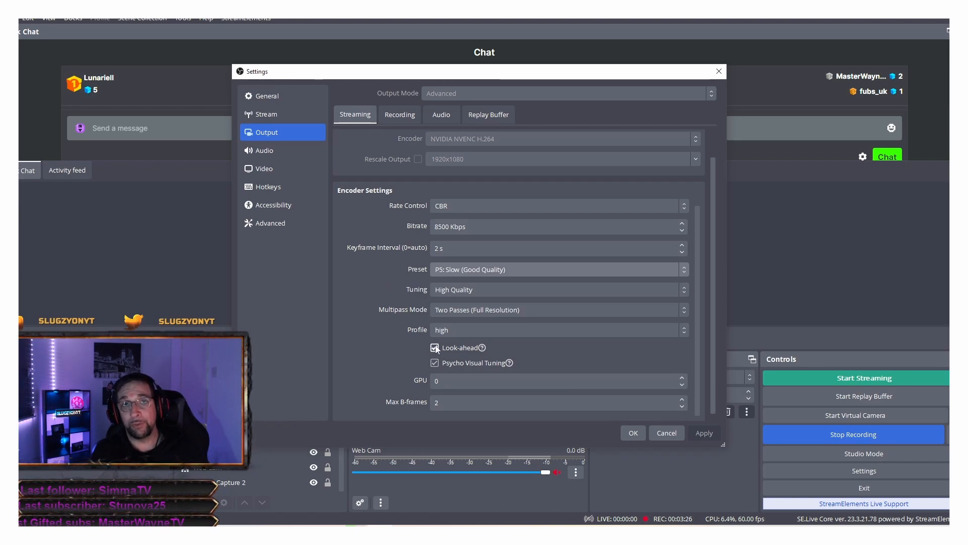
mouse_move(433, 354)
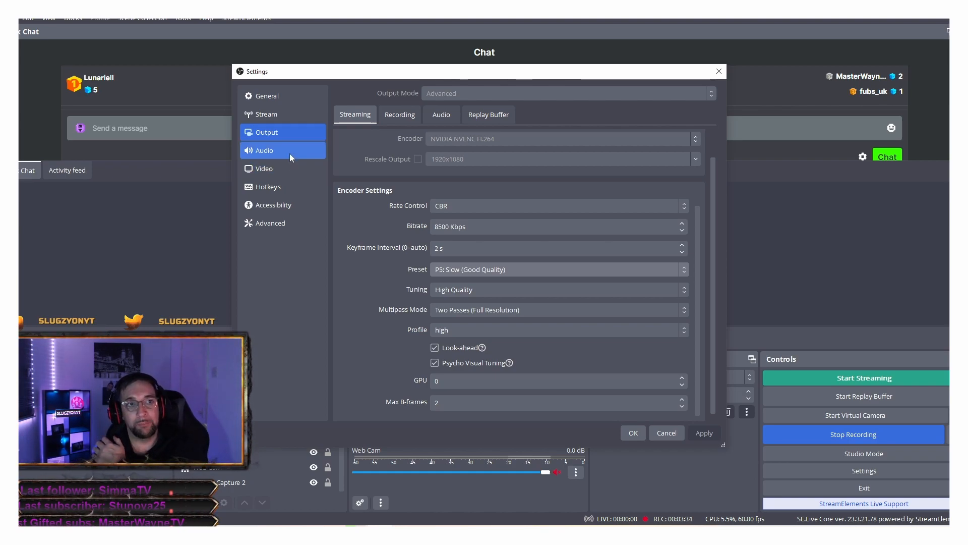
click(293, 97)
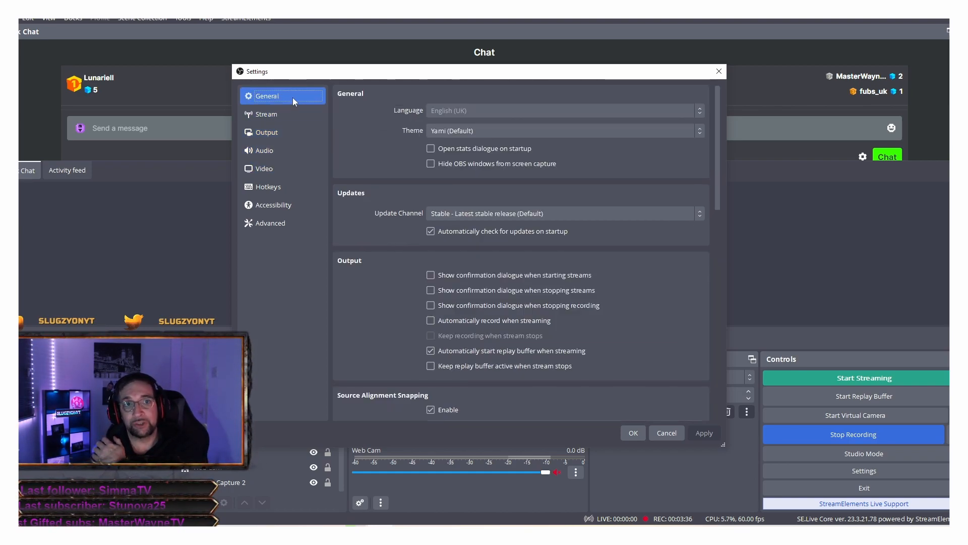
click(287, 133)
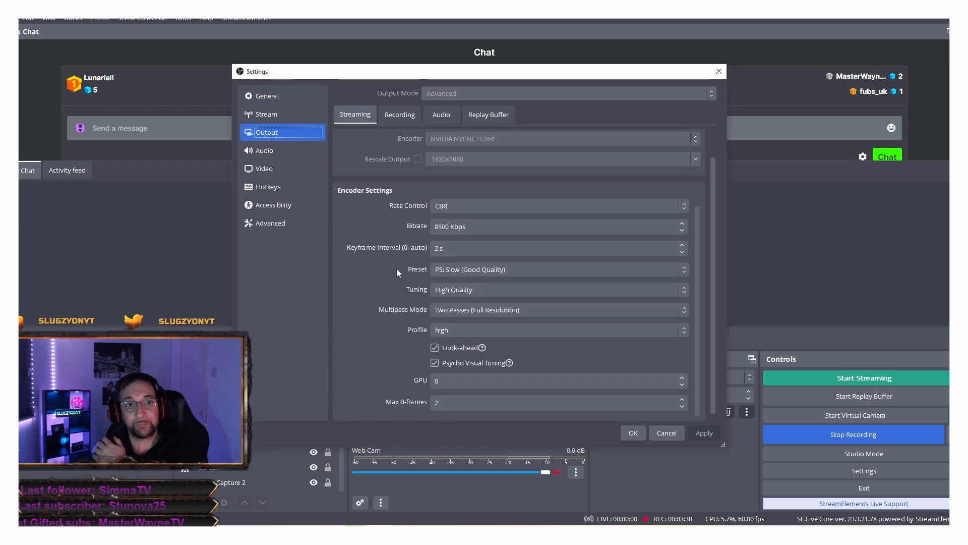
scroll(397, 269, down, 1)
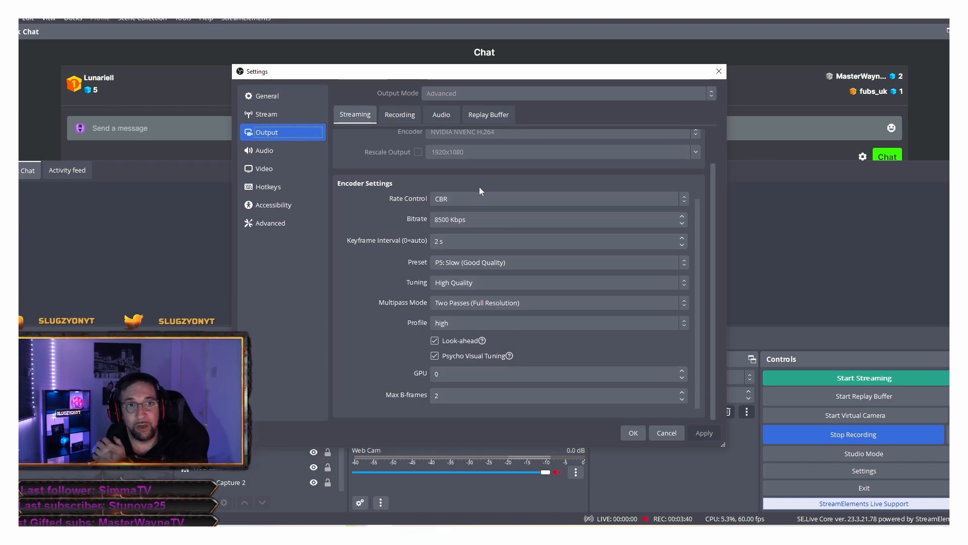
click(472, 202)
scroll(424, 182, up, 2)
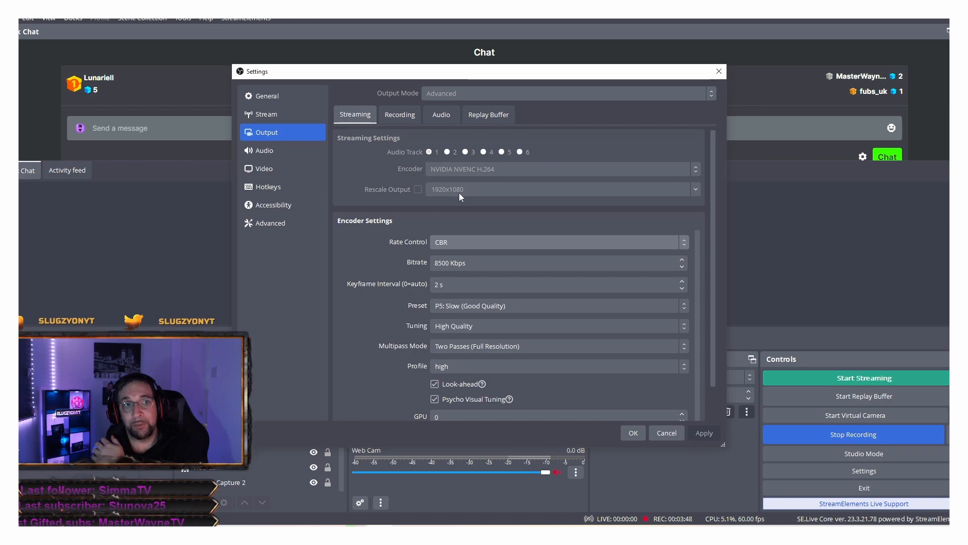
- Review the OBS audio devices and the video resolution and FPS settings, and close the settings dialog
click(300, 158)
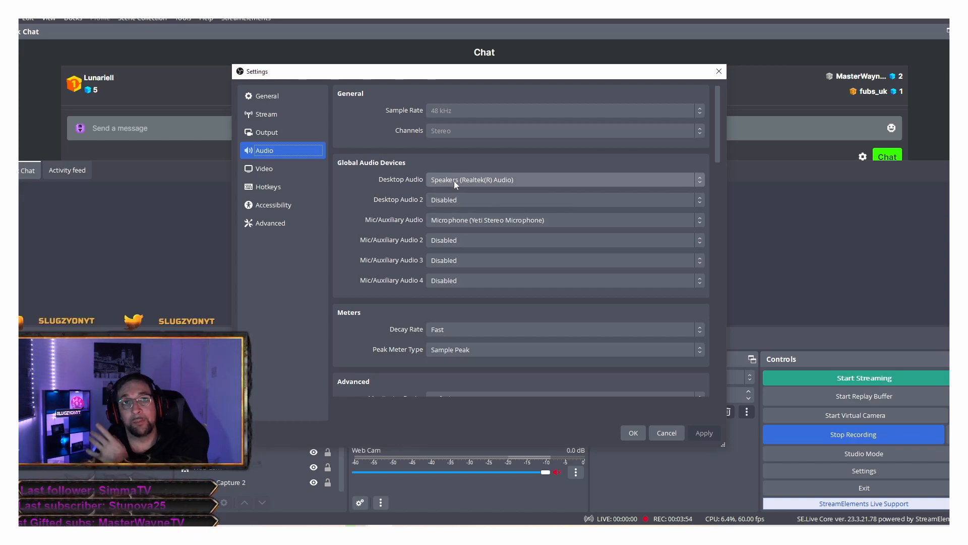
click(282, 172)
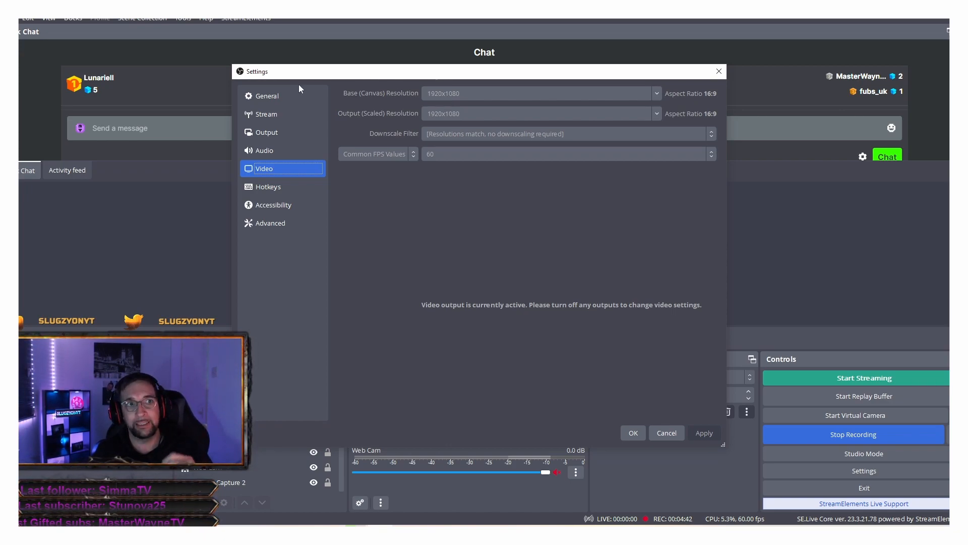
click(629, 434)
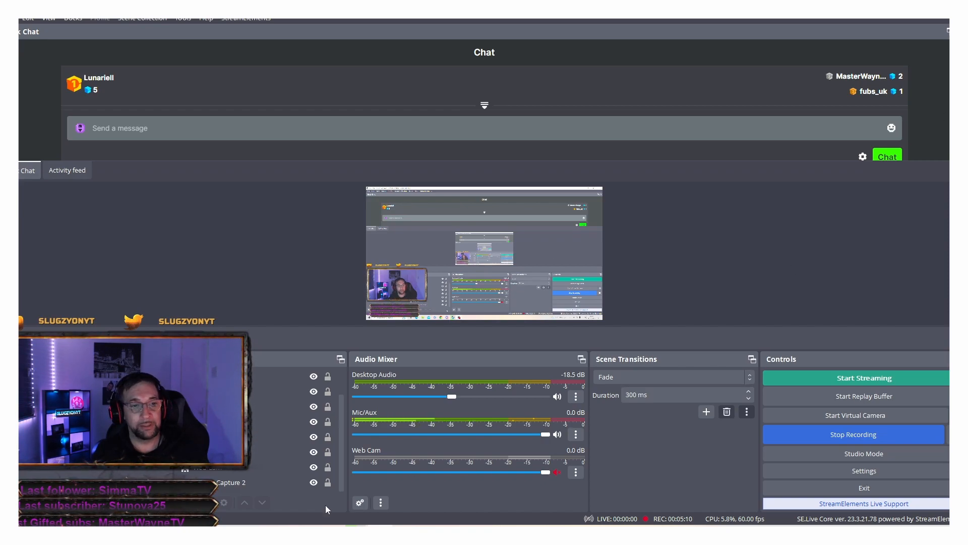
- Switch to the Kick dashboard in the browser and view the list of installed browser extensions
mouse_move(316, 505)
click(357, 482)
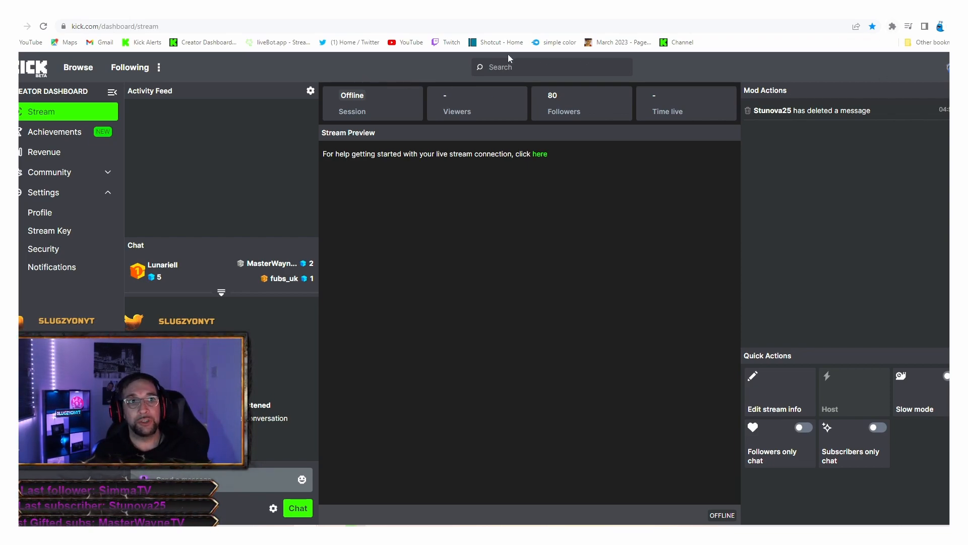
click(894, 27)
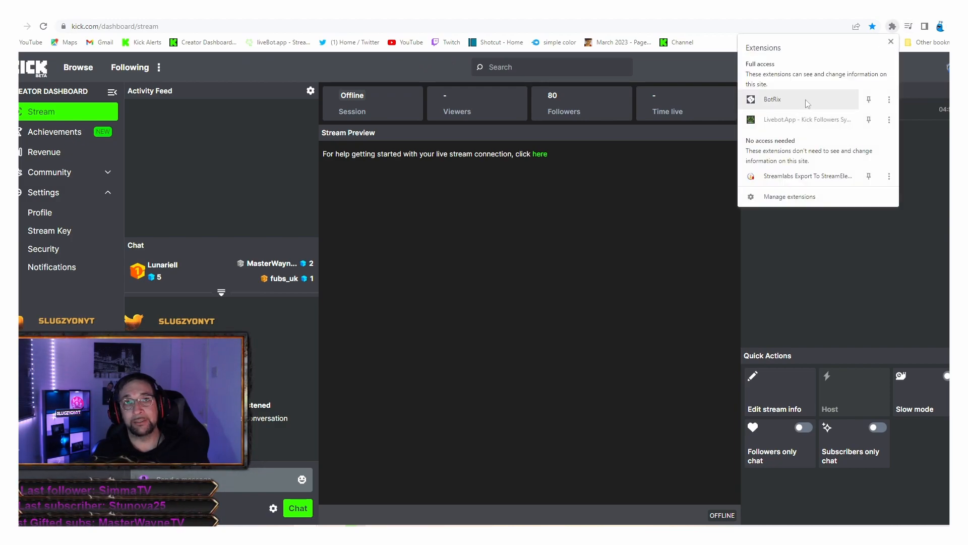
click(662, 78)
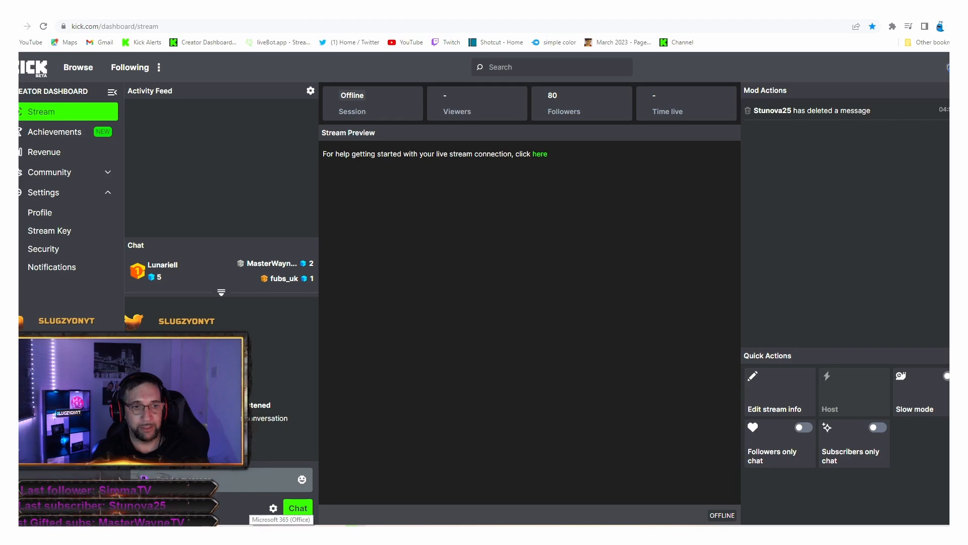
mouse_move(306, 535)
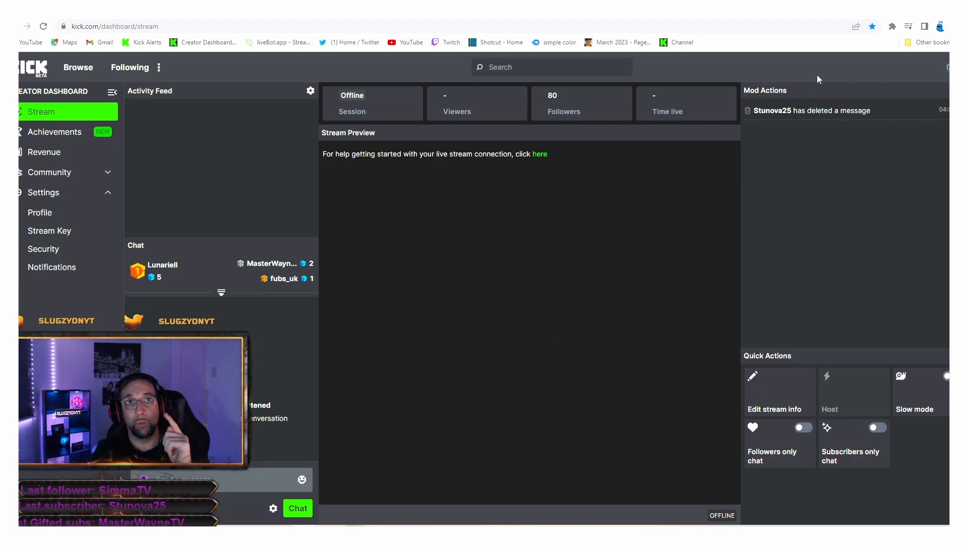
- Open the voice message settings of the BotRix browser extension and save them
click(892, 26)
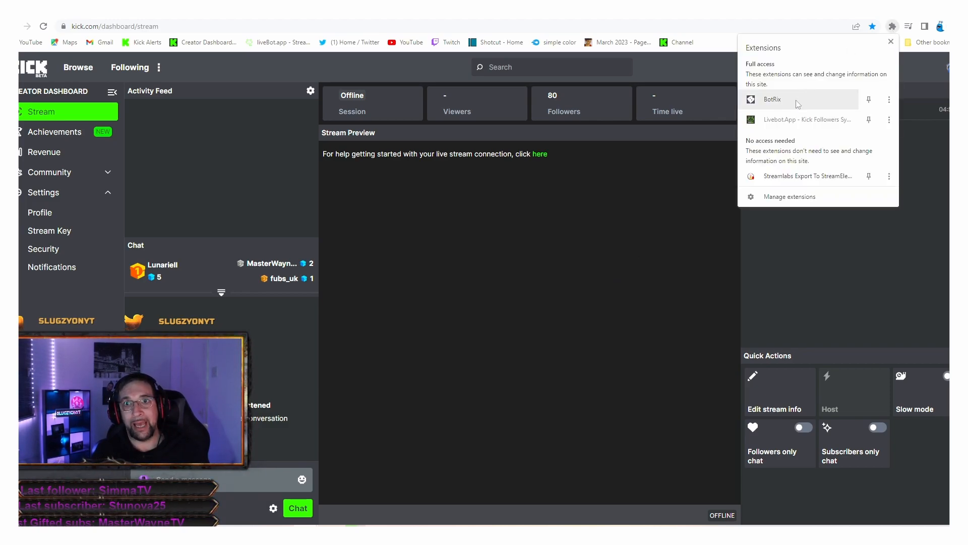
click(787, 100)
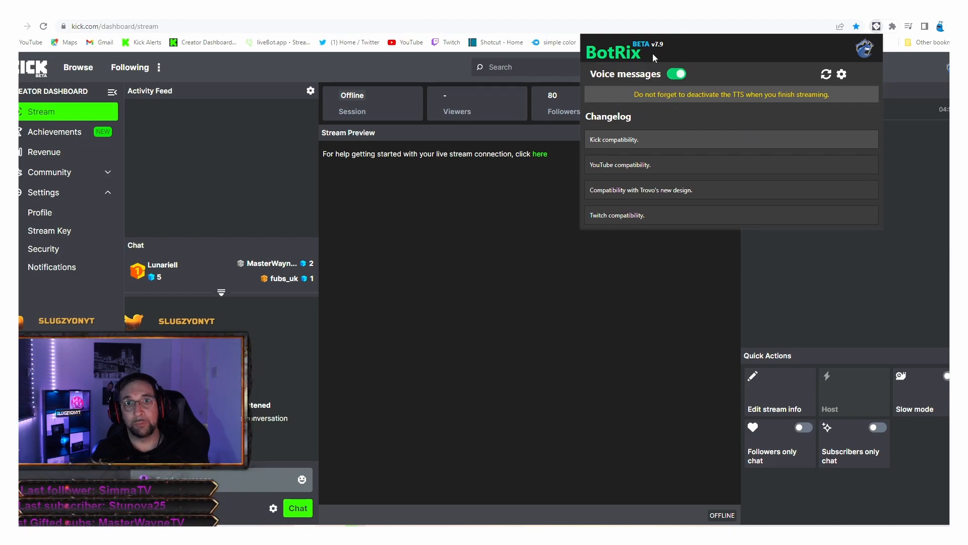
click(842, 75)
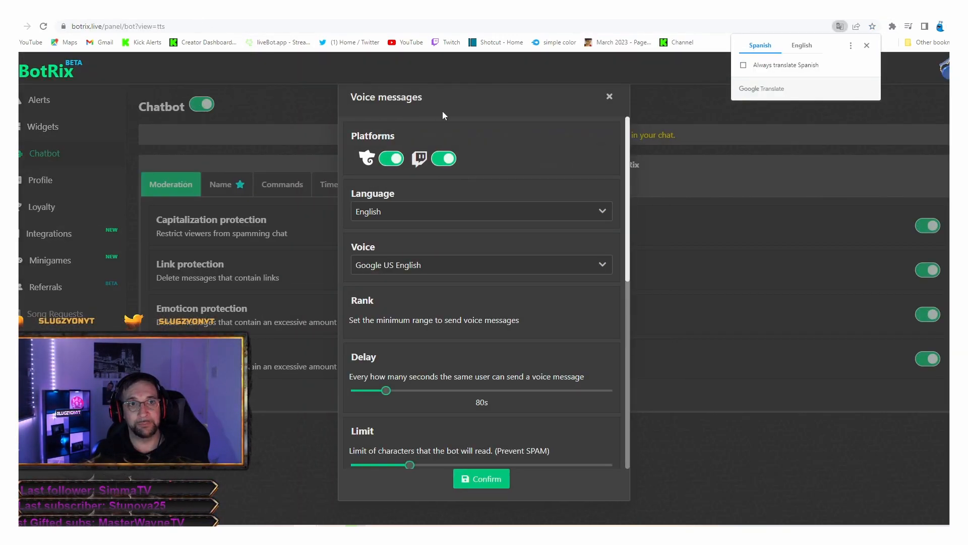
click(490, 481)
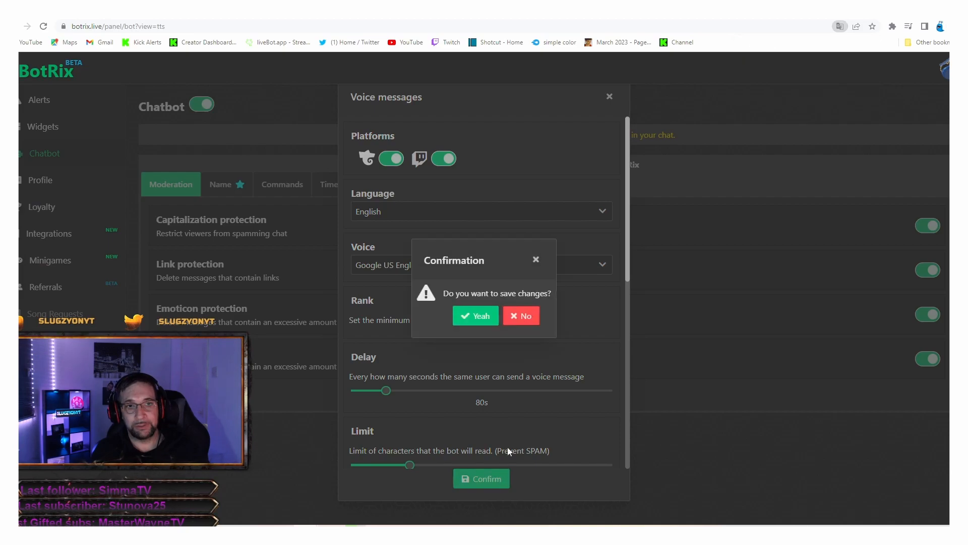
click(472, 317)
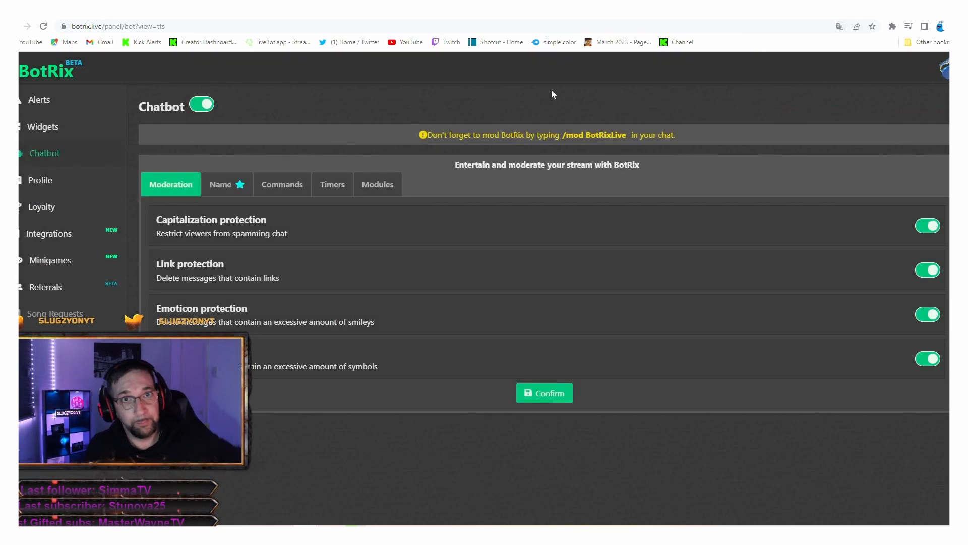
- Review the streaming platforms that can be linked on the BotRix profile page, including Trovo, Twitch, YouTube, Discord and Kick
click(55, 180)
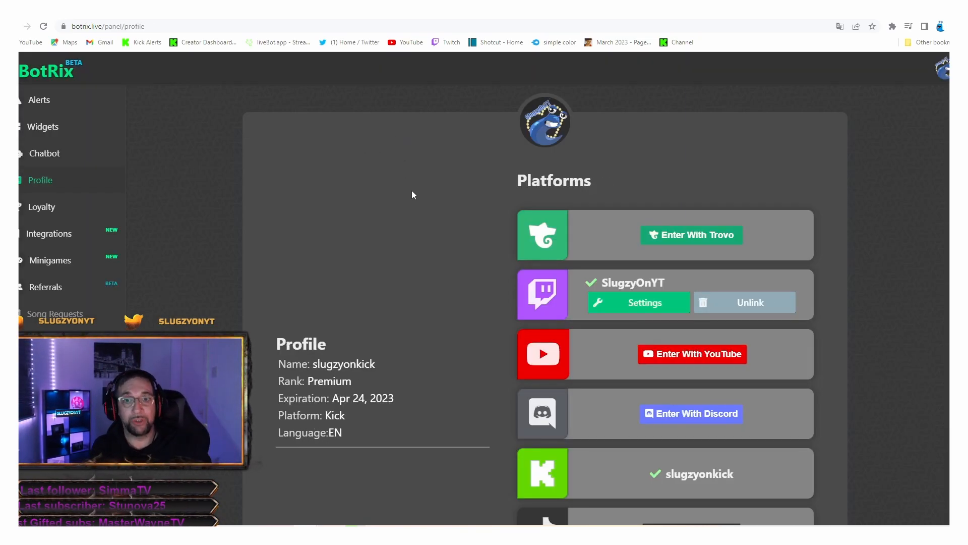
scroll(419, 181, down, 2)
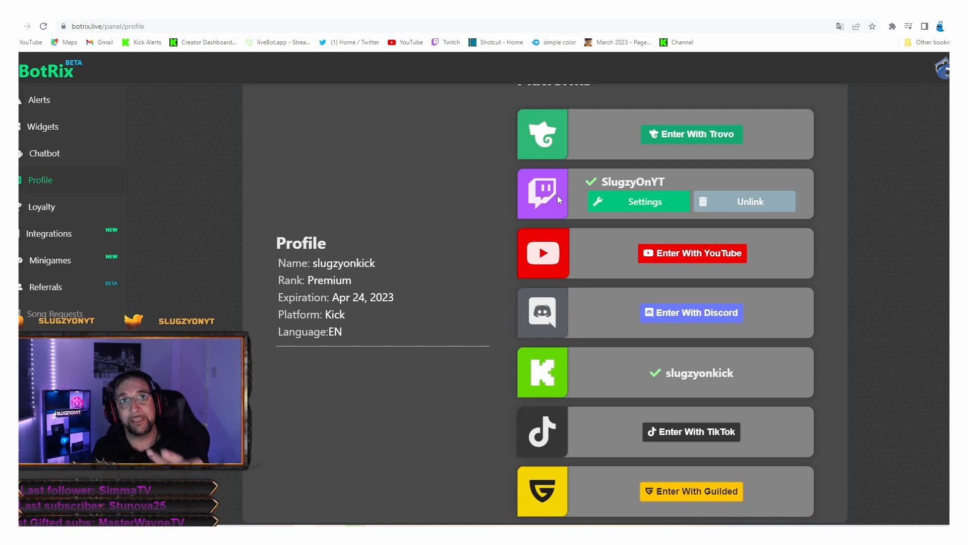
scroll(557, 196, up, 2)
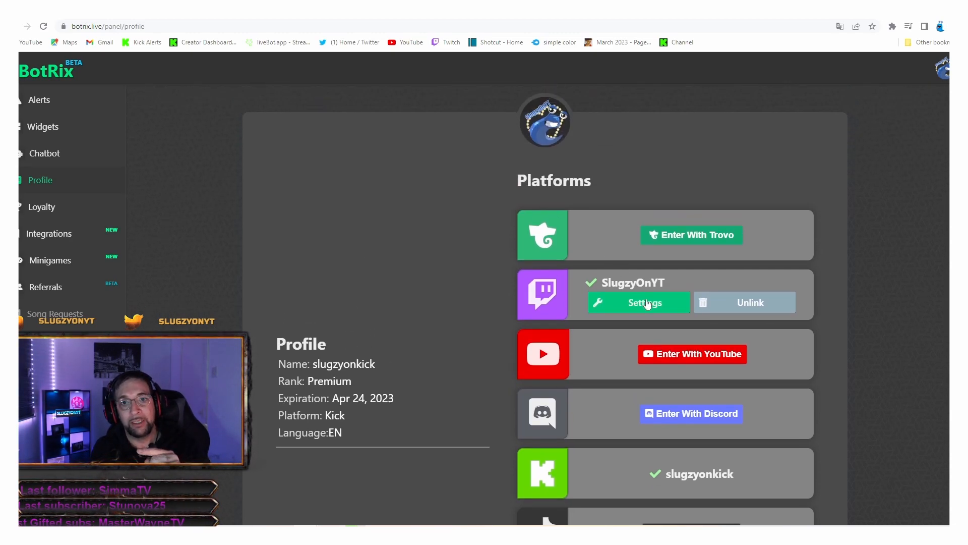
scroll(492, 277, down, 2)
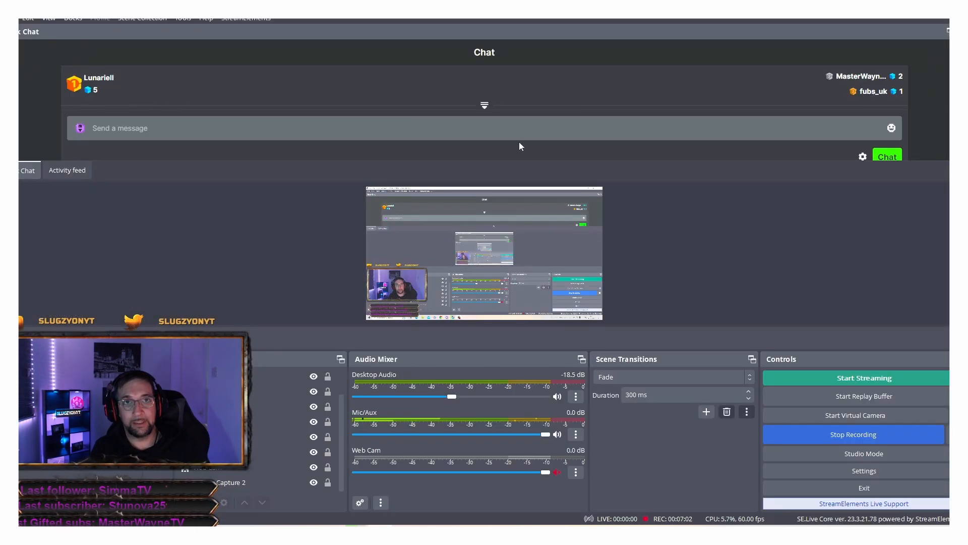
drag(504, 7, 1, 101)
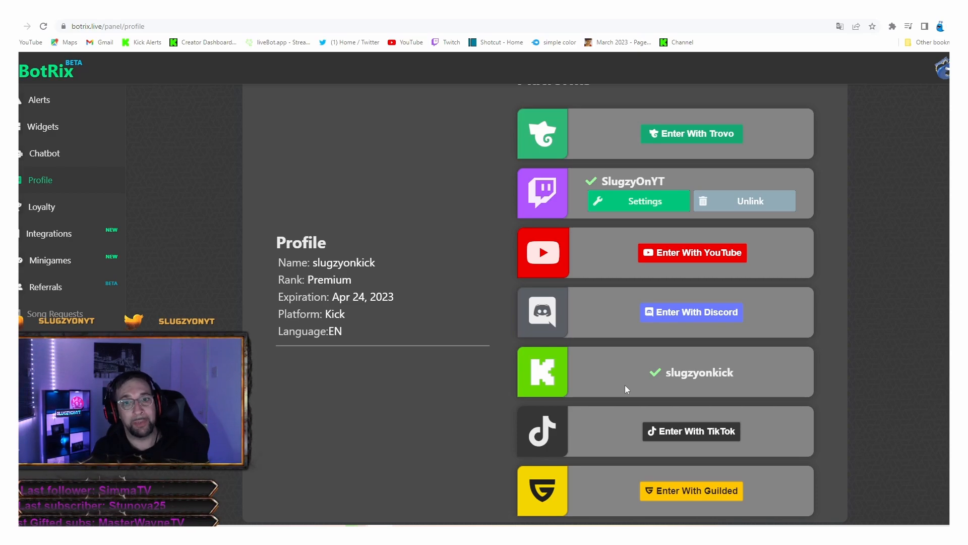
- Examine the BotRix subscriber alert settings, including style, duration, animation, image, sound, volume, text colours, typography and message text
click(60, 105)
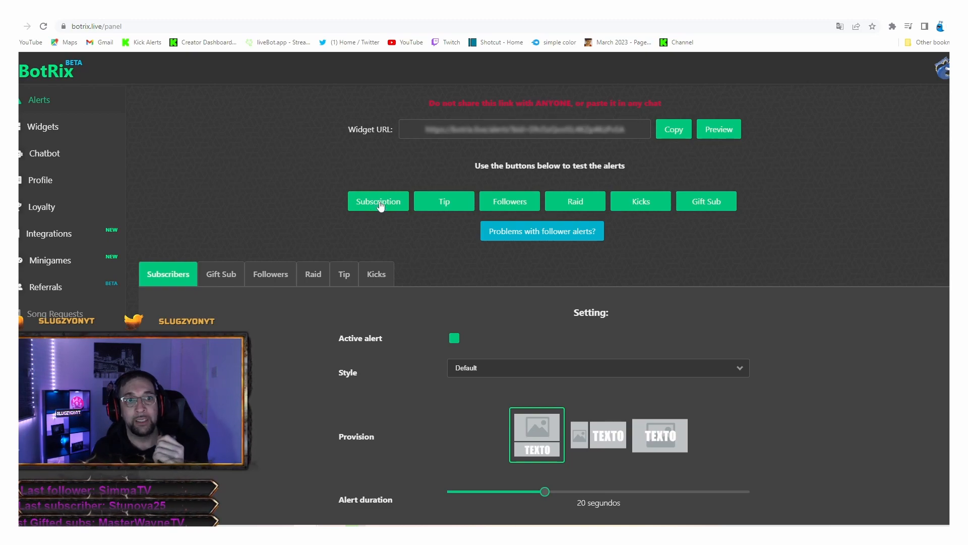
scroll(261, 210, down, 9)
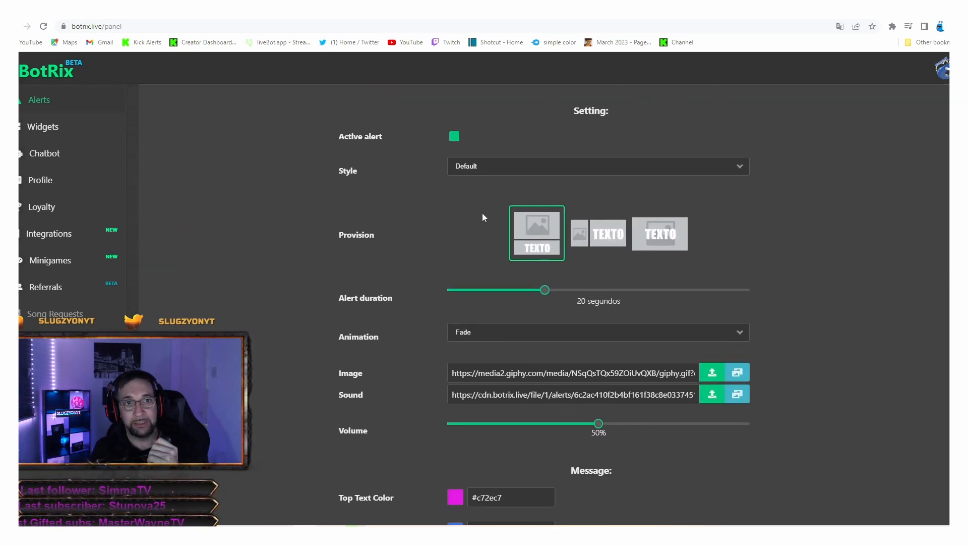
scroll(483, 213, down, 1)
scroll(482, 214, up, 9)
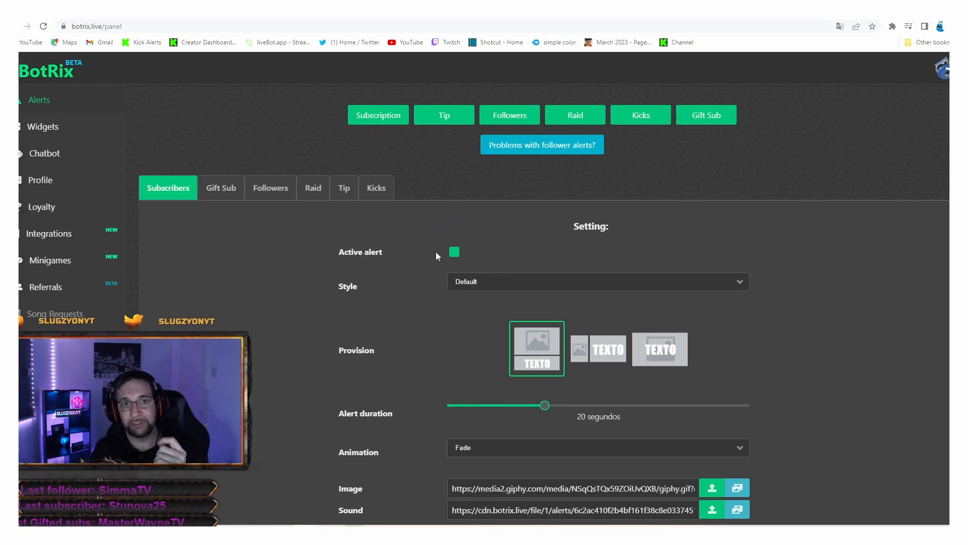
scroll(430, 251, down, 6)
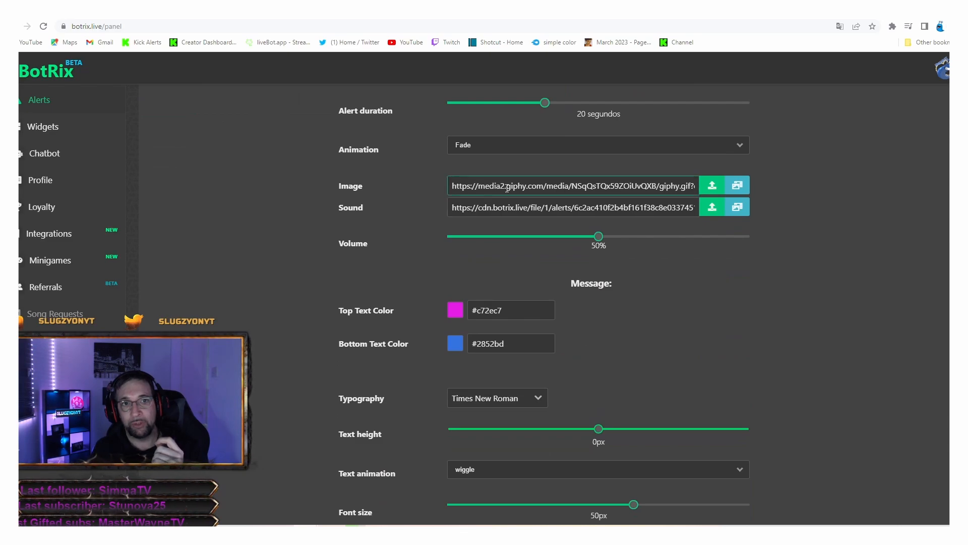
scroll(431, 275, down, 3)
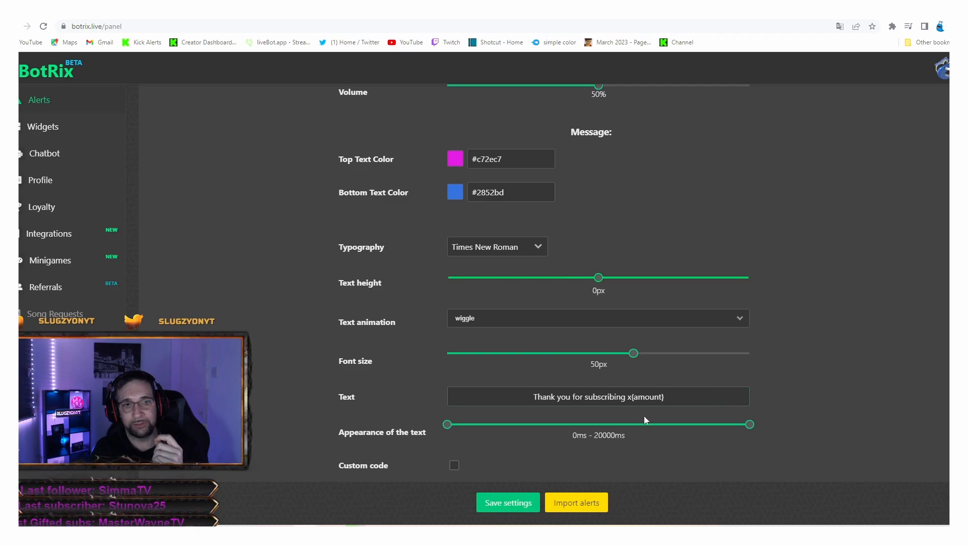
scroll(390, 280, up, 1)
scroll(390, 281, down, 1)
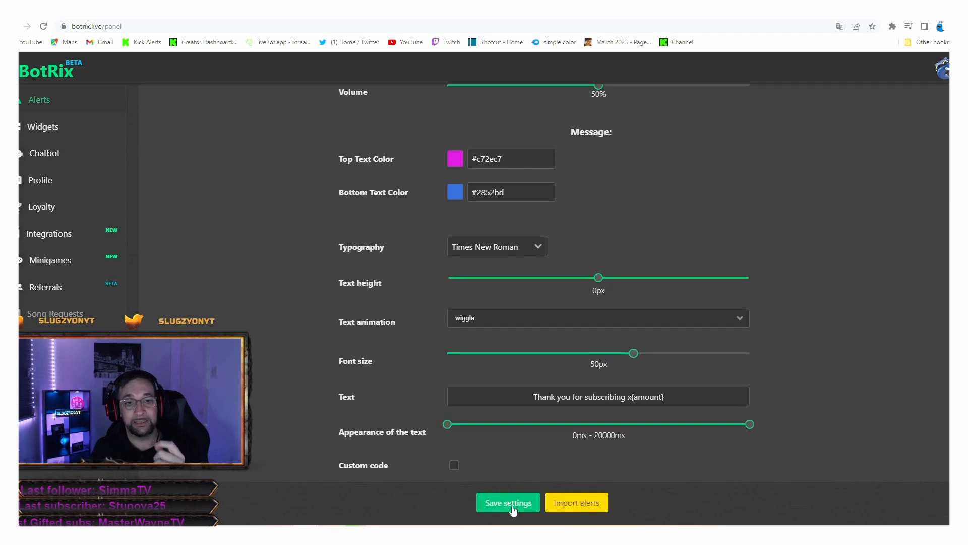
scroll(389, 373, up, 6)
scroll(388, 373, up, 3)
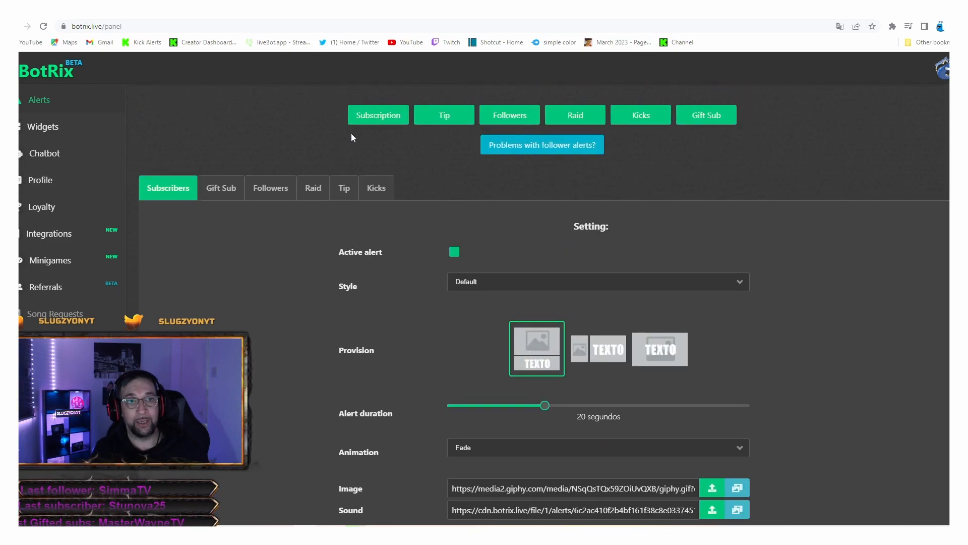
- Switch between OBS and the BotRix Alerts page to view the widget URL area, and return to OBS
drag(373, 21, 515, 30)
click(707, 28)
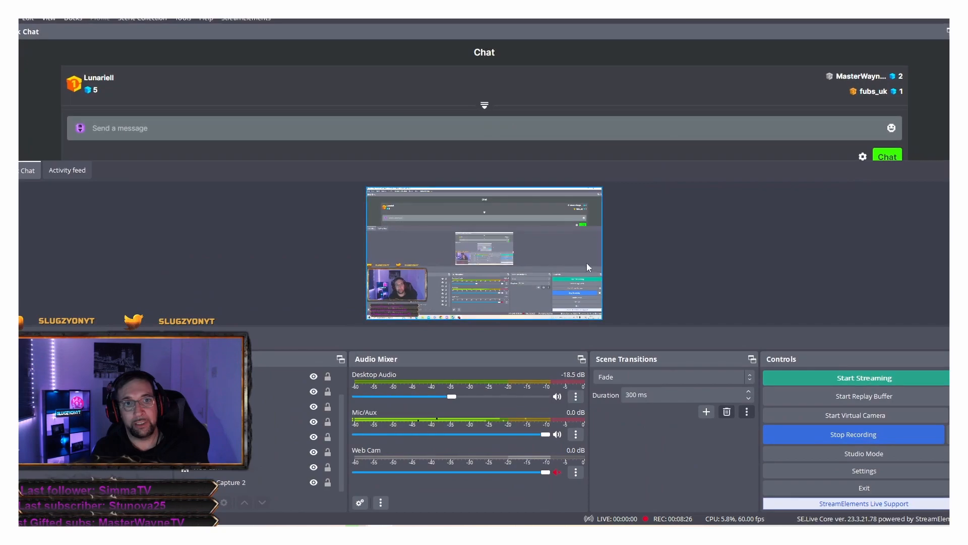
click(307, 535)
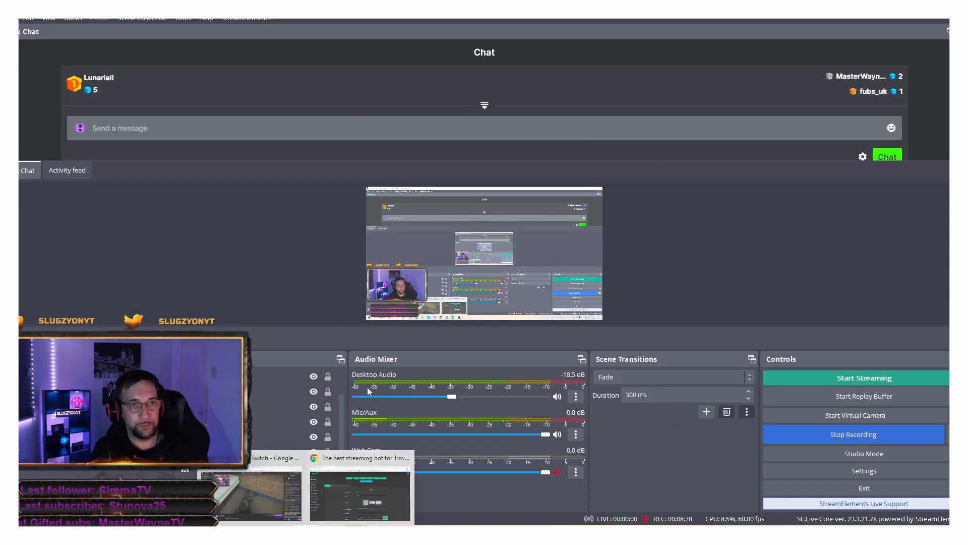
click(360, 484)
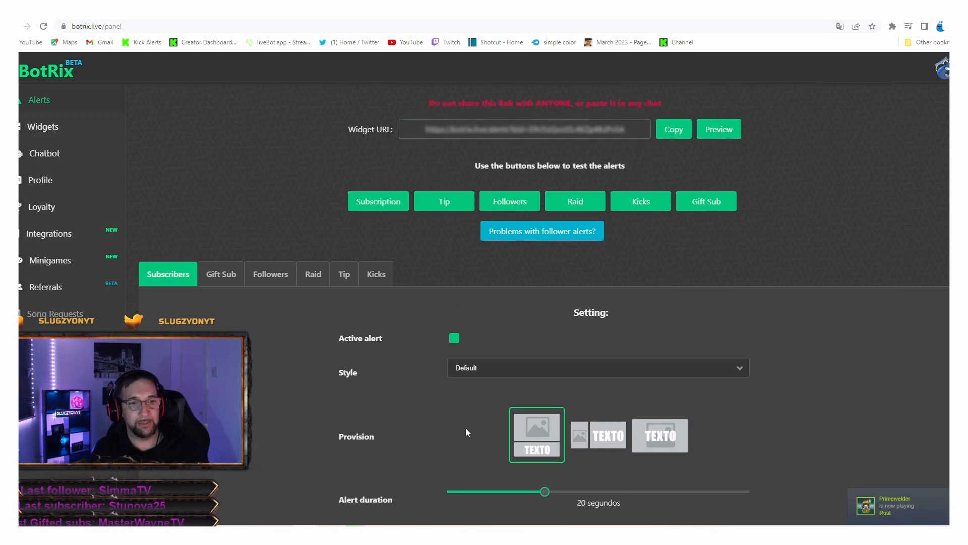
click(380, 535)
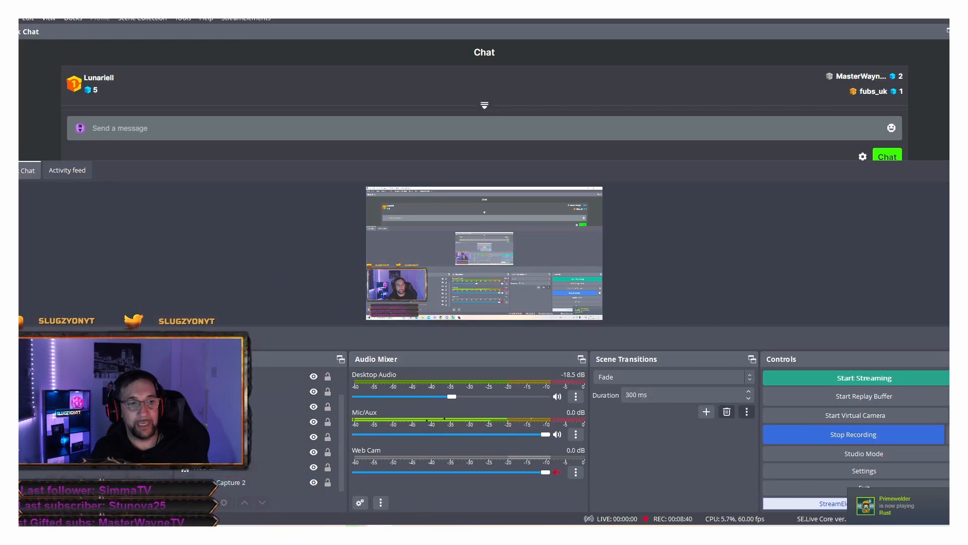
click(185, 503)
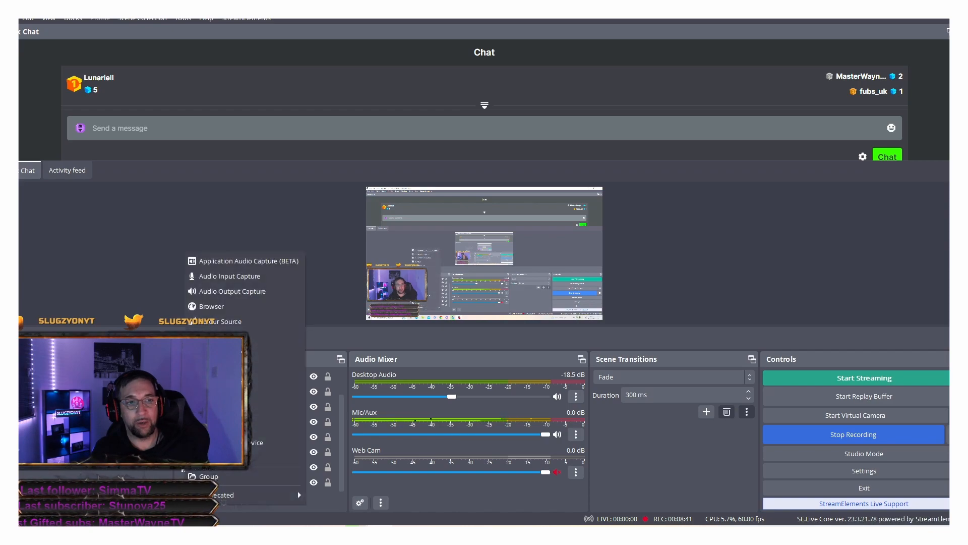
click(221, 306)
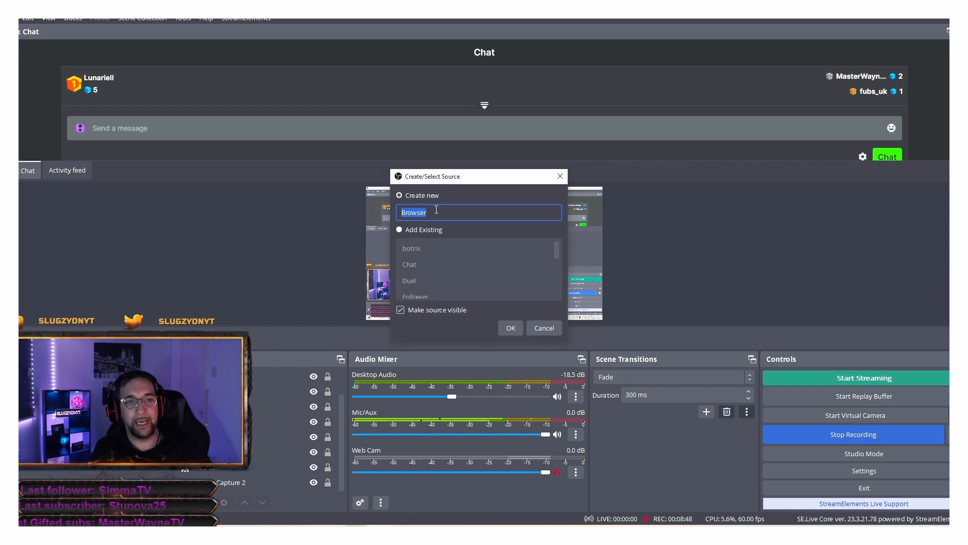
click(539, 328)
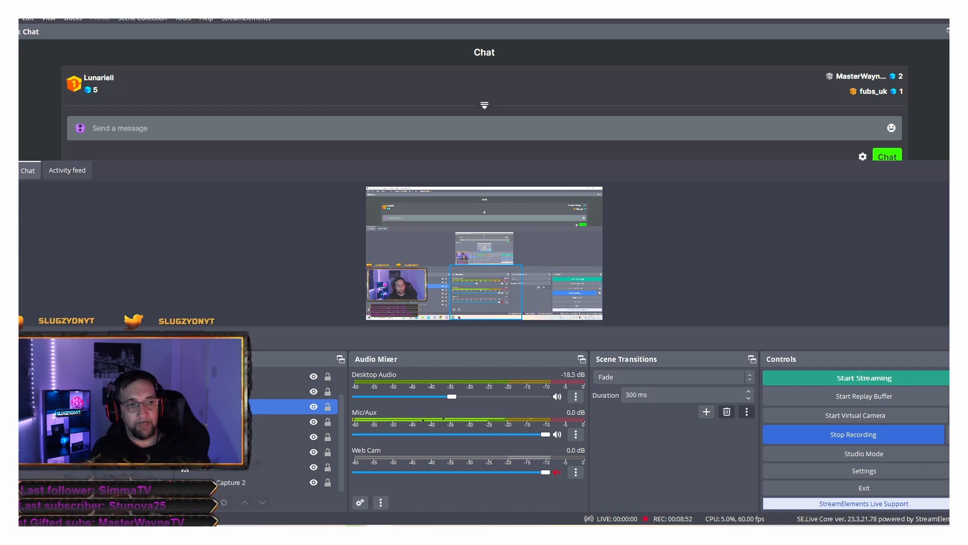
- Inspect the URL, width, height and custom CSS properties of the existing botrix browser source in OBS, and close its properties
scroll(222, 421, up, 1)
click(222, 421)
click(222, 376)
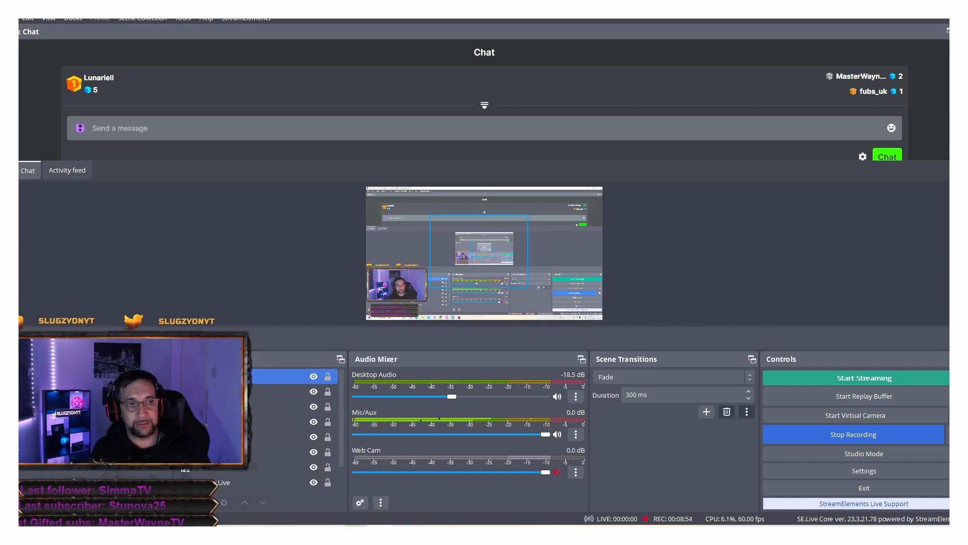
right_click(231, 379)
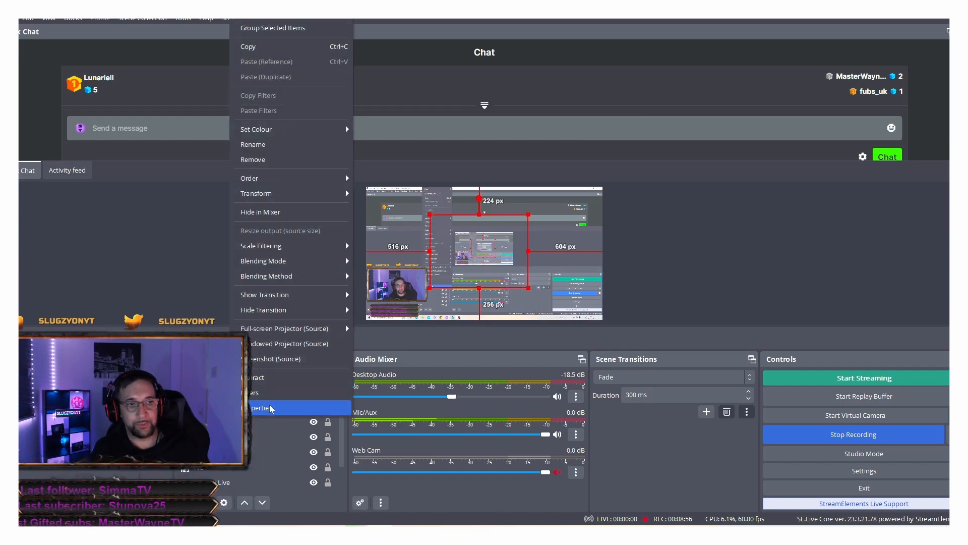
click(272, 408)
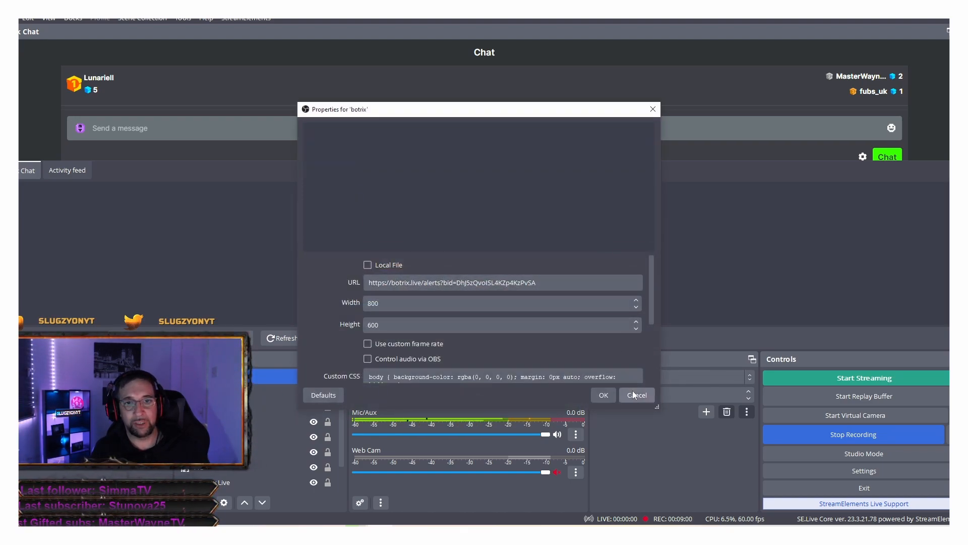
scroll(427, 323, down, 3)
scroll(425, 323, up, 3)
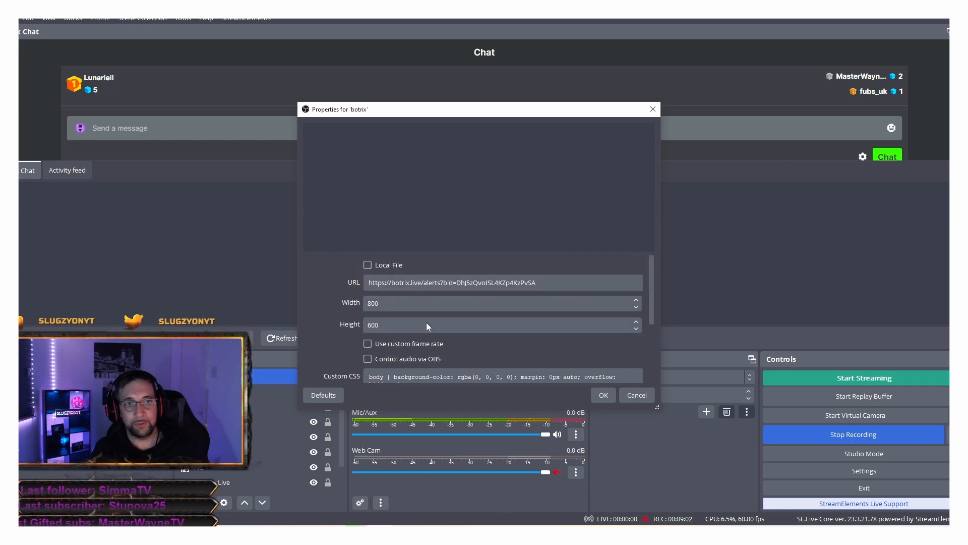
click(597, 396)
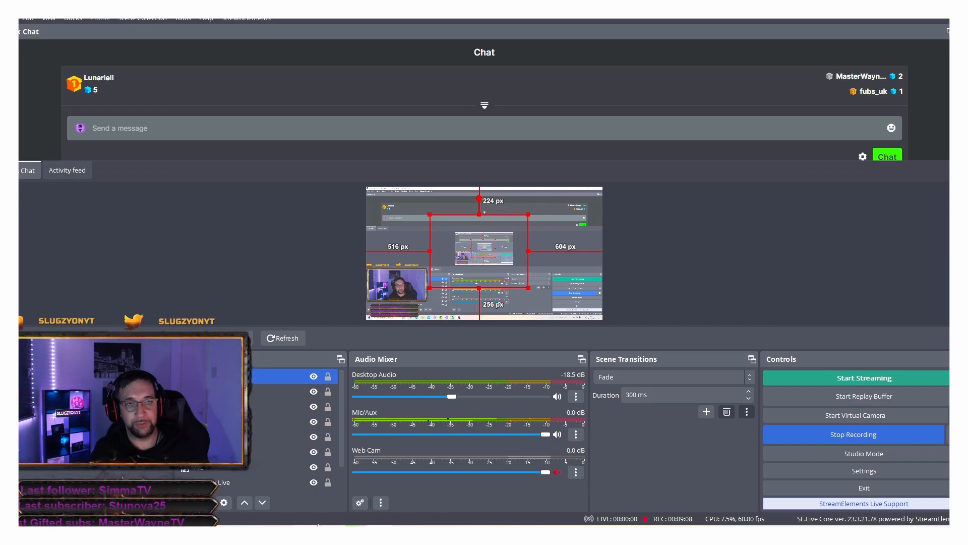
- Switch to the BotRix Alerts page, move its window aside to show the OBS preview, and bring the page back
click(306, 534)
click(343, 477)
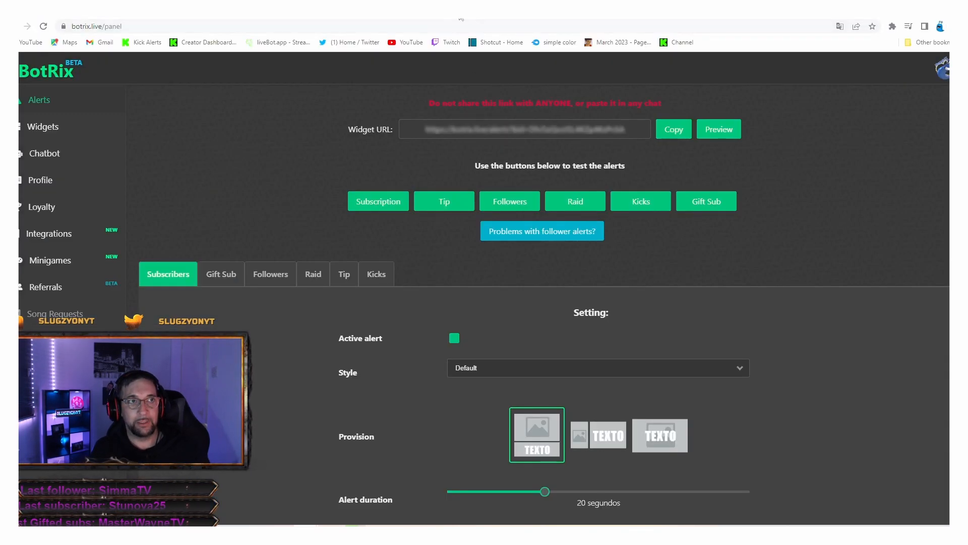
drag(454, 9, 0, 102)
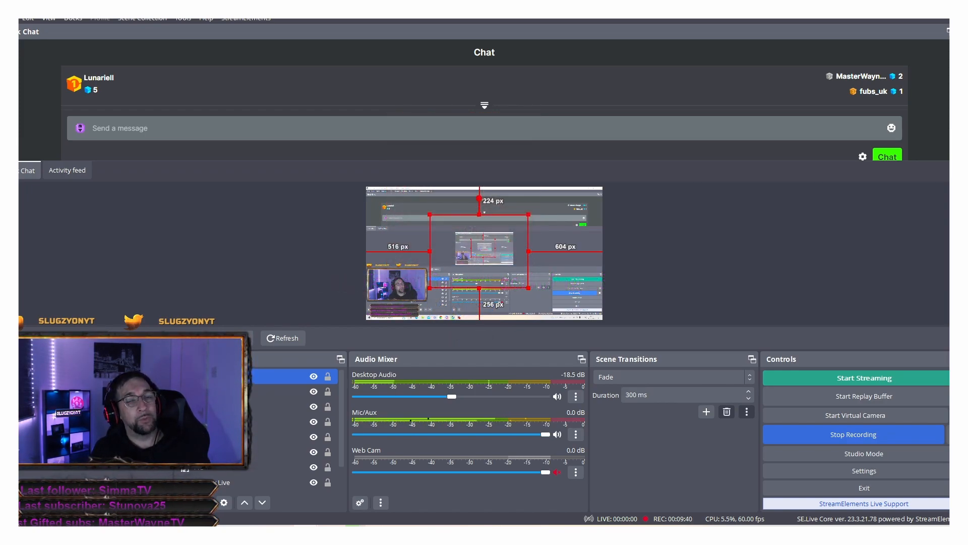
drag(19, 87, 512, 51)
click(717, 50)
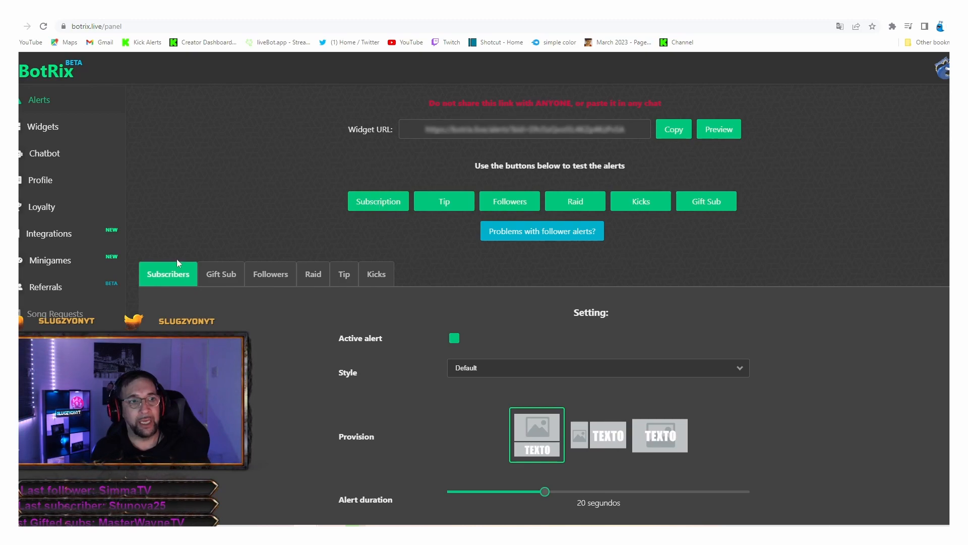
- Check the image, sound and message text options of the BotRix subscriber alert again
scroll(492, 270, down, 8)
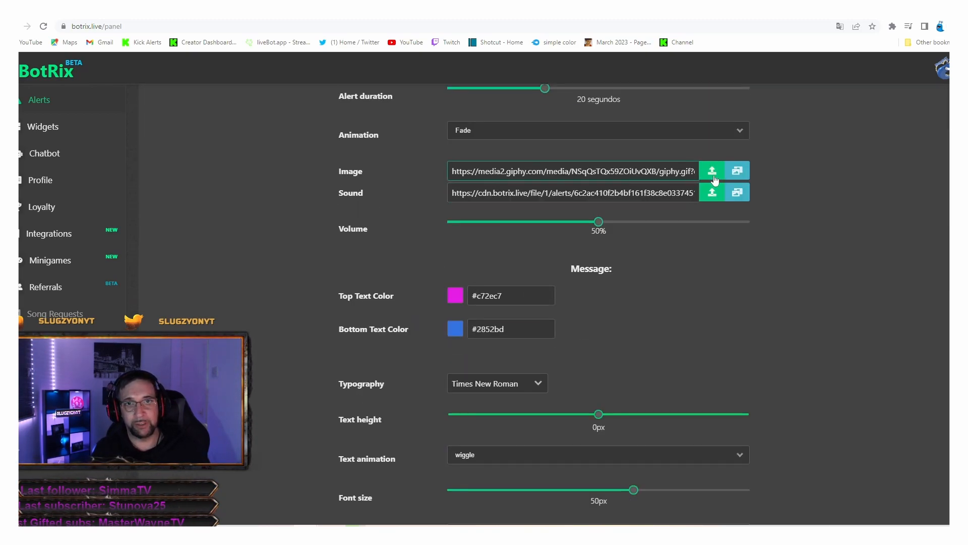
scroll(541, 270, down, 3)
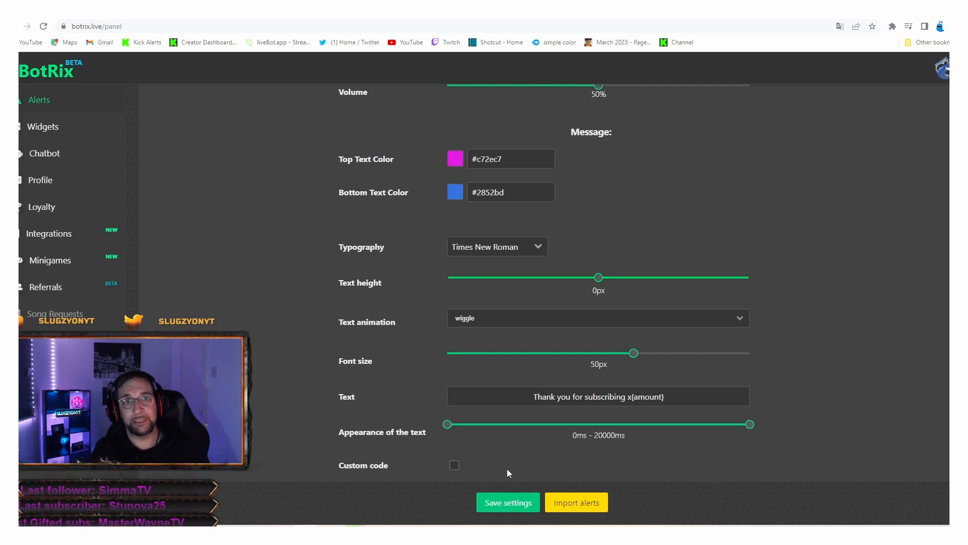
scroll(508, 473, up, 10)
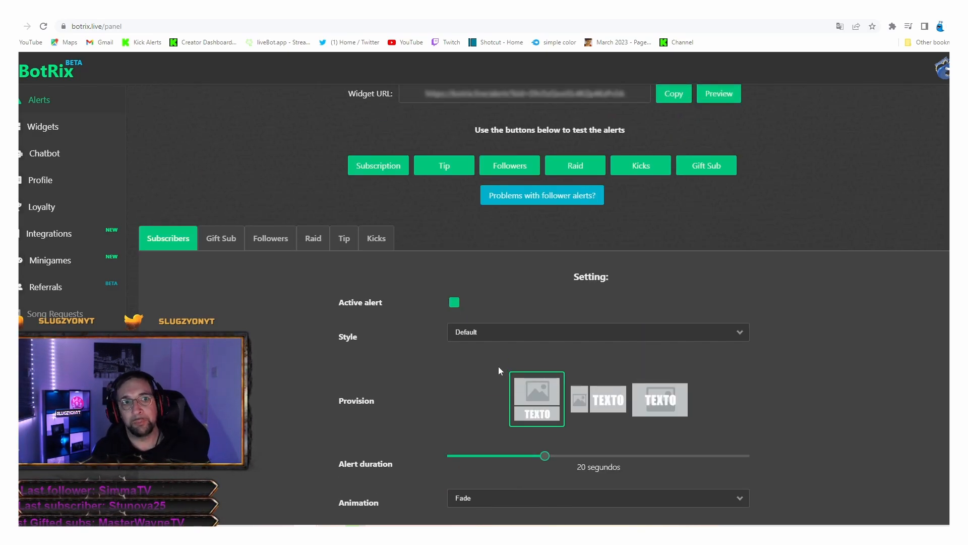
- View the follower goal widget in the BotRix widgets and return to the widget gallery
scroll(498, 366, up, 1)
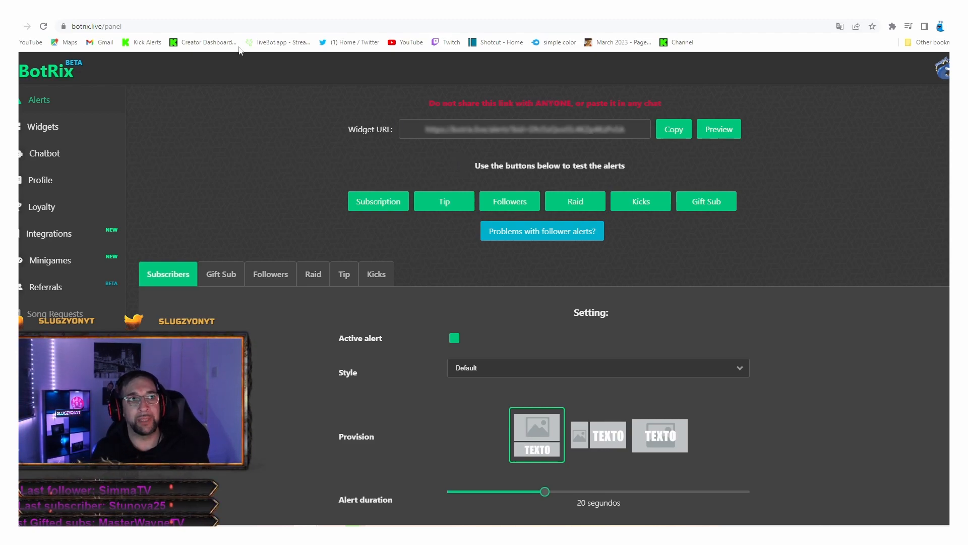
click(71, 129)
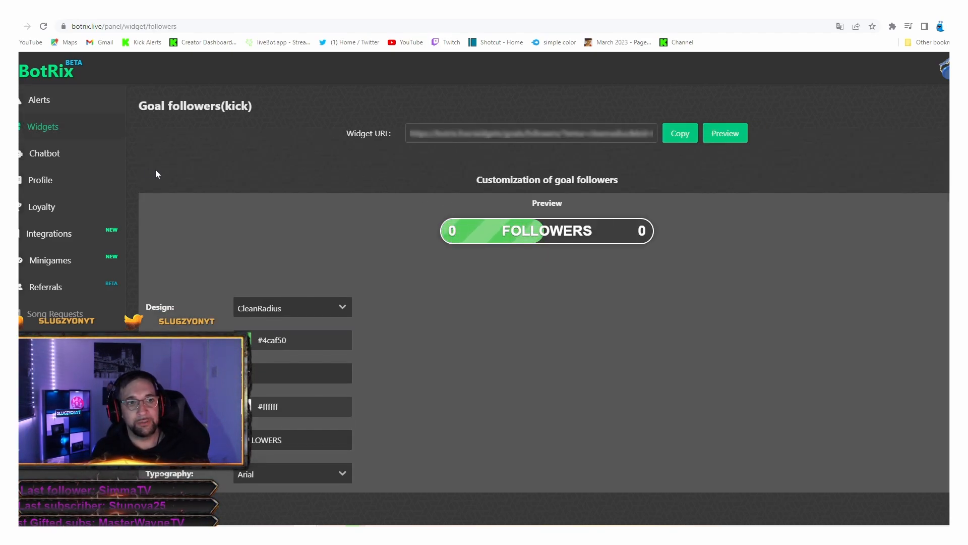
click(11, 26)
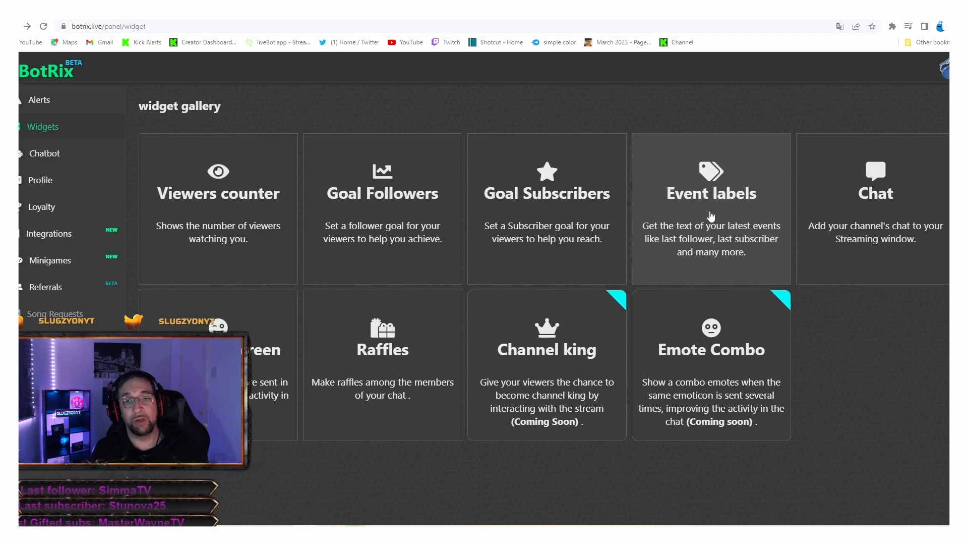
- Switch to OBS and select the event label sources one by one to examine their placement in the preview
click(379, 534)
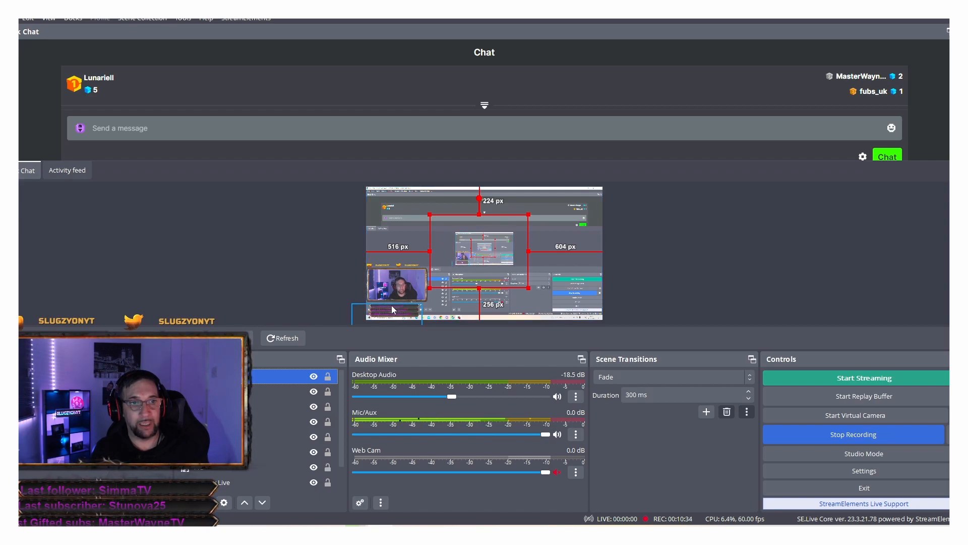
scroll(258, 413, up, 1)
scroll(259, 408, down, 1)
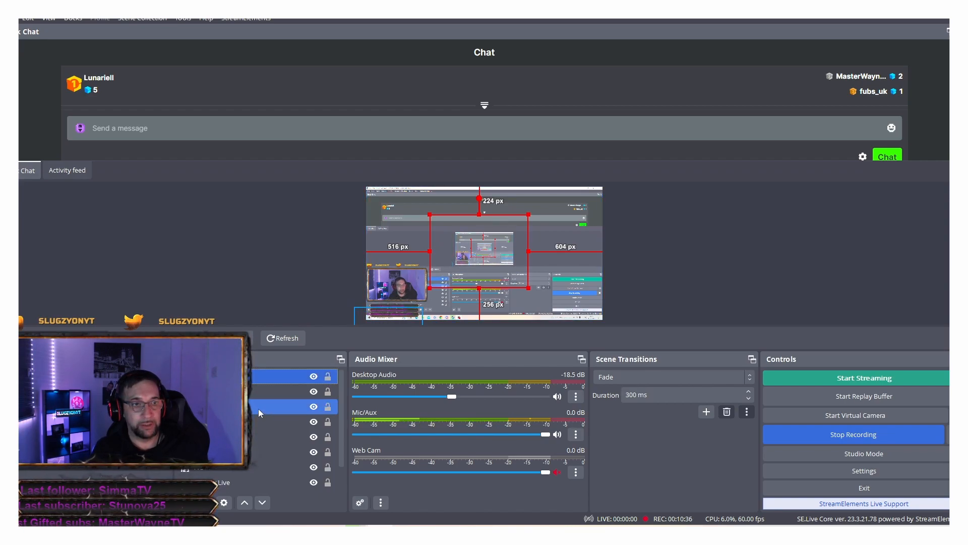
click(227, 392)
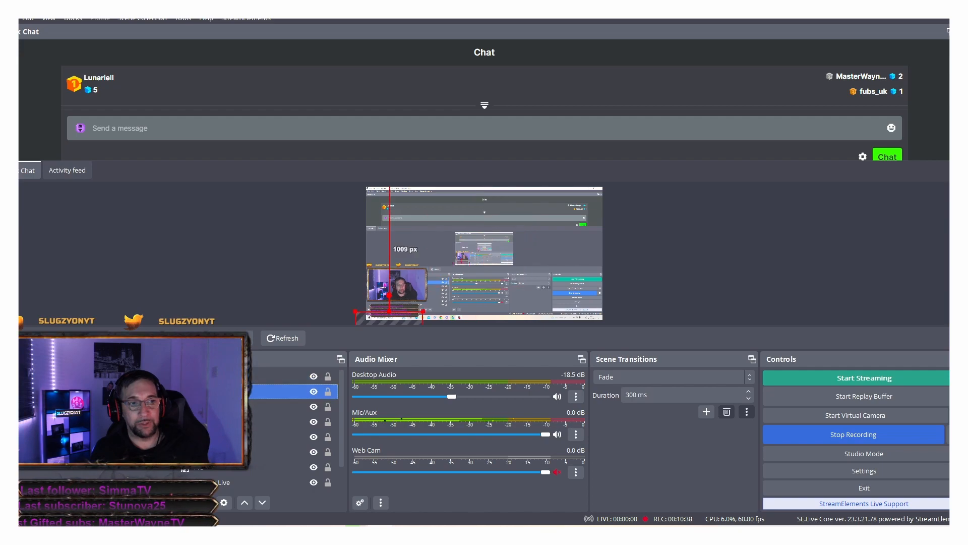
click(227, 406)
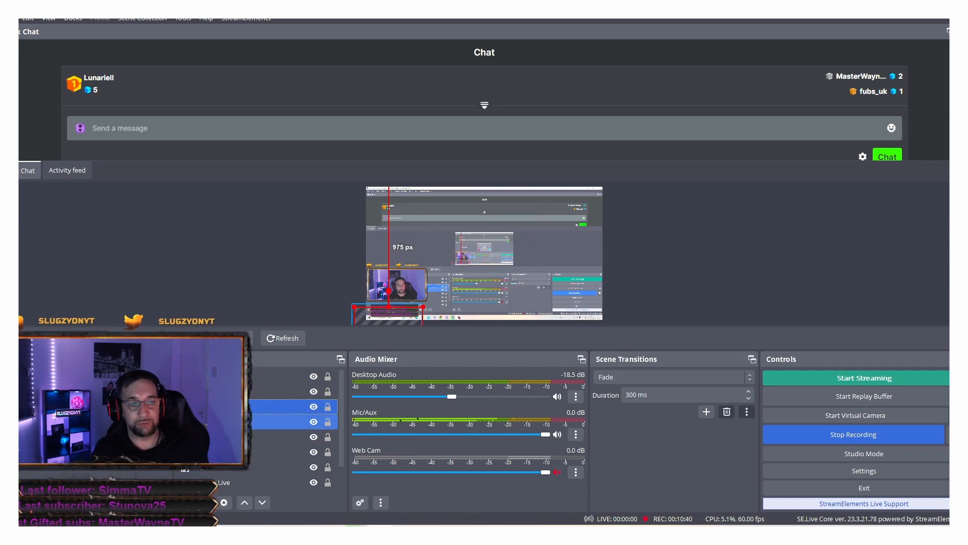
click(227, 422)
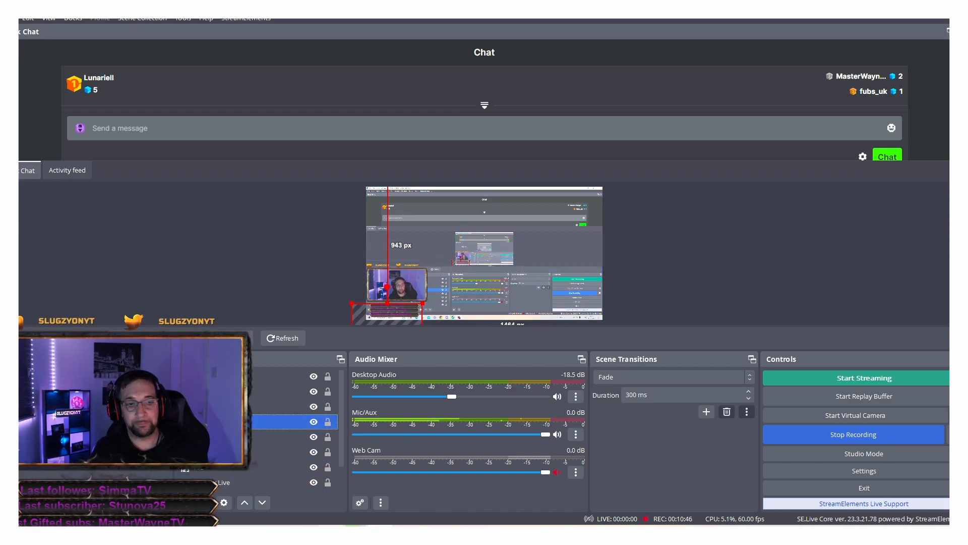
- Switch back to BotRix, examine the Event labels widget's settings and label URL, and return to the widget gallery
click(305, 535)
click(333, 487)
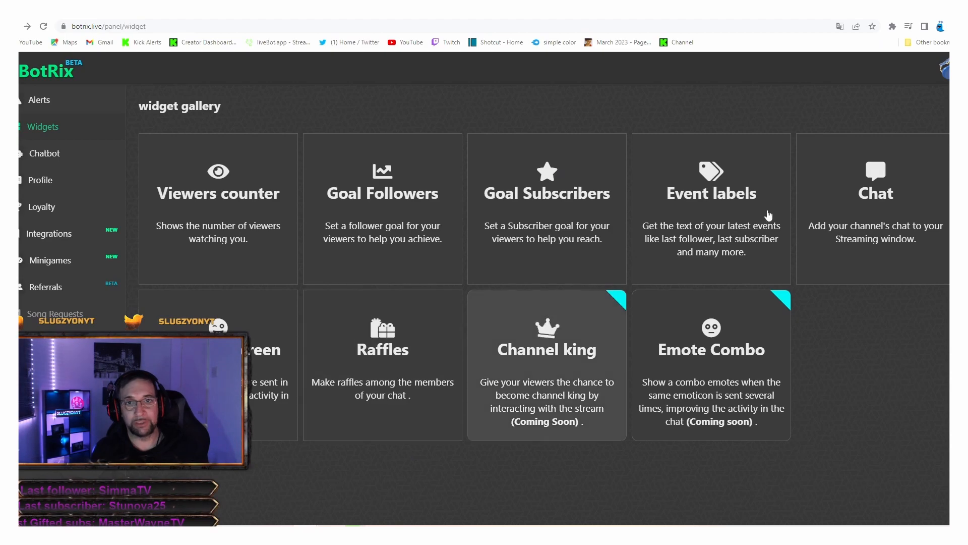
click(660, 212)
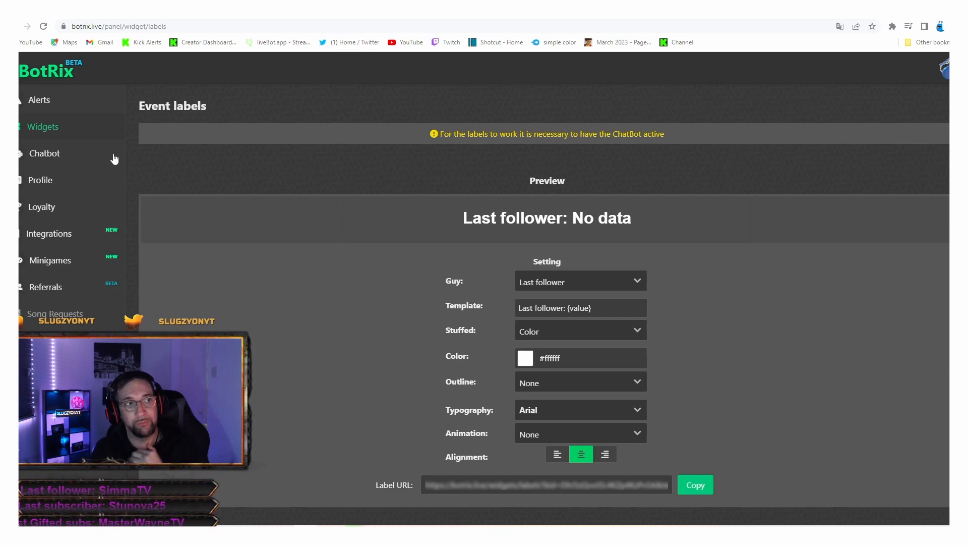
click(81, 131)
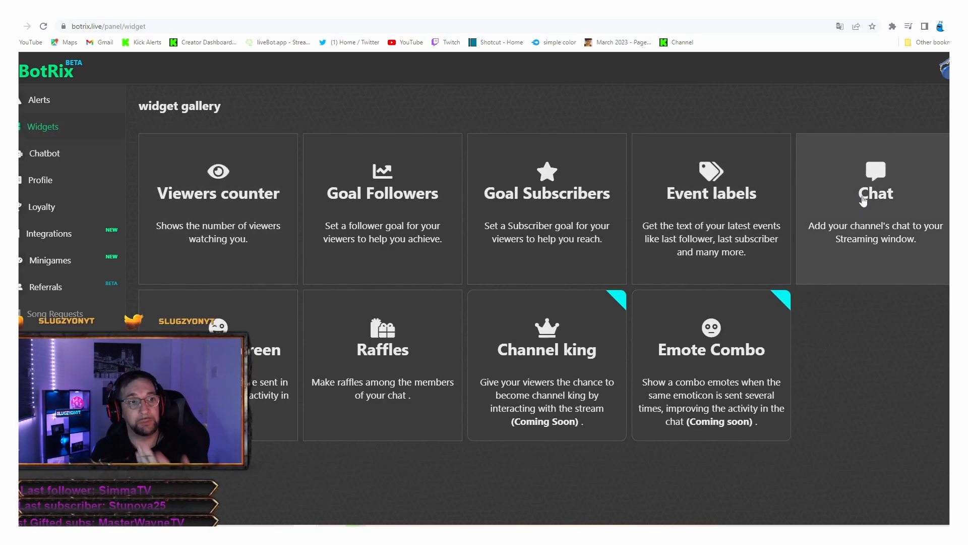
- Look through the viewer ranking of the BotRix loyalty system
click(74, 209)
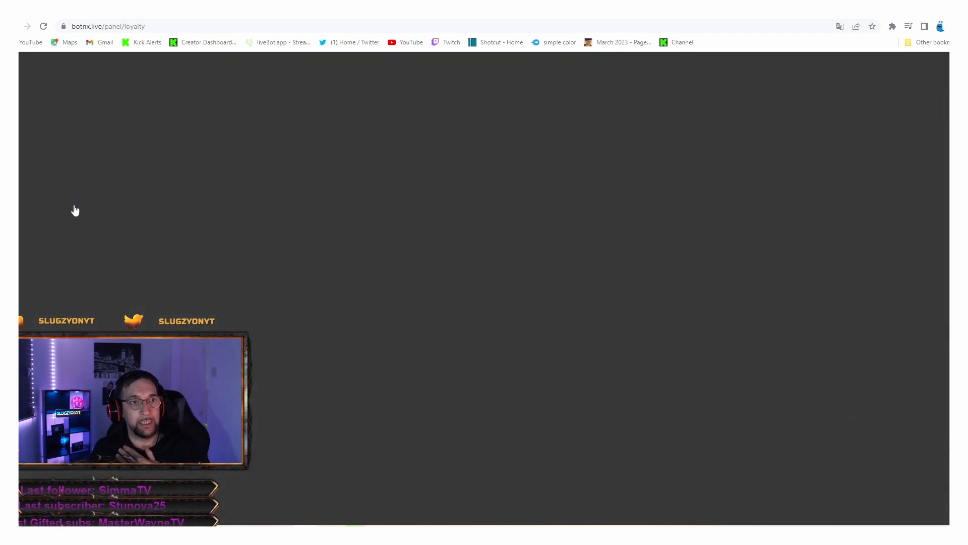
scroll(379, 268, down, 3)
scroll(380, 268, up, 3)
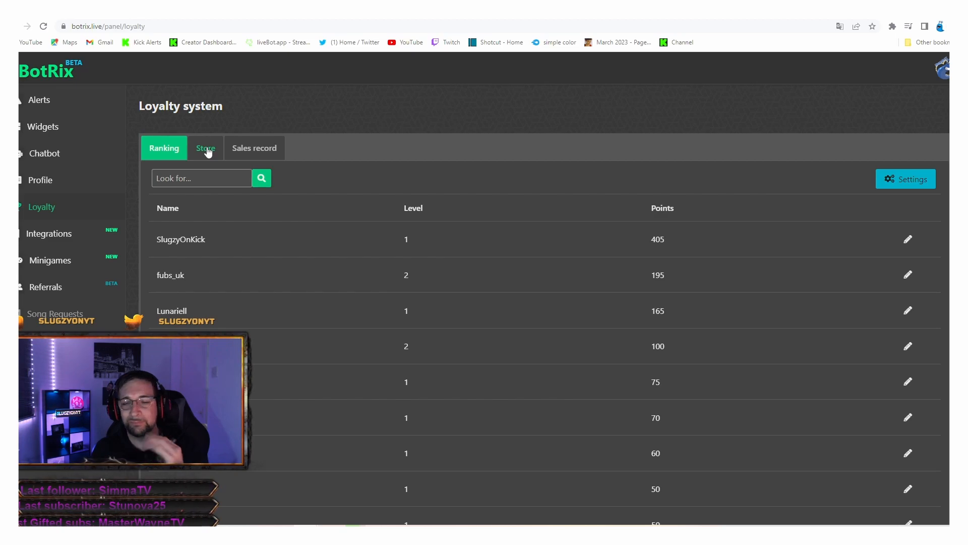
- View the BotRix Discord integrations and the minigames, and return to the Alerts page
click(86, 233)
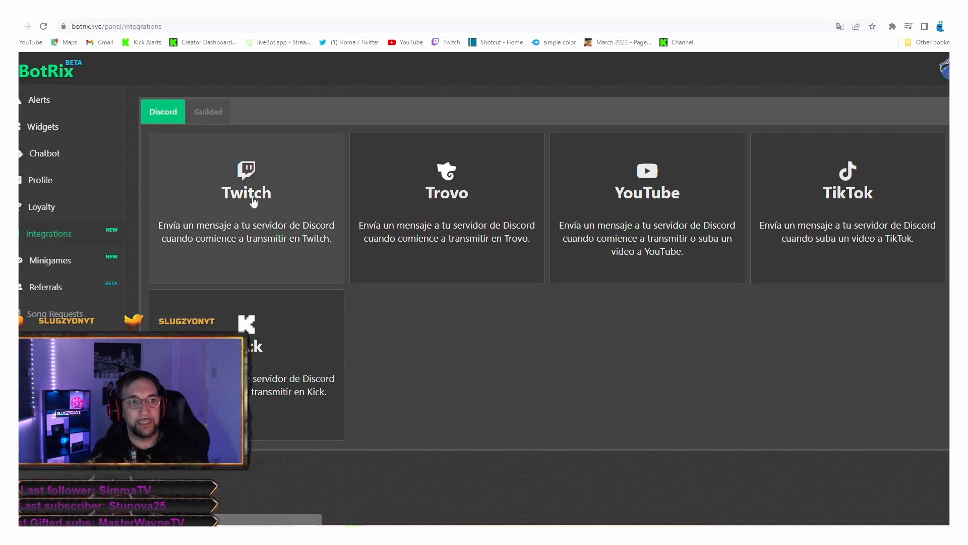
click(58, 255)
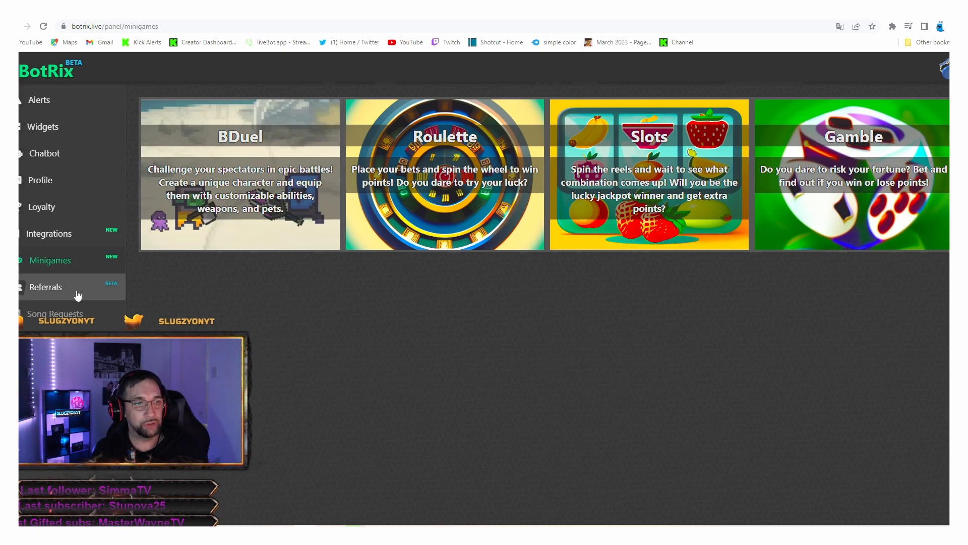
click(31, 103)
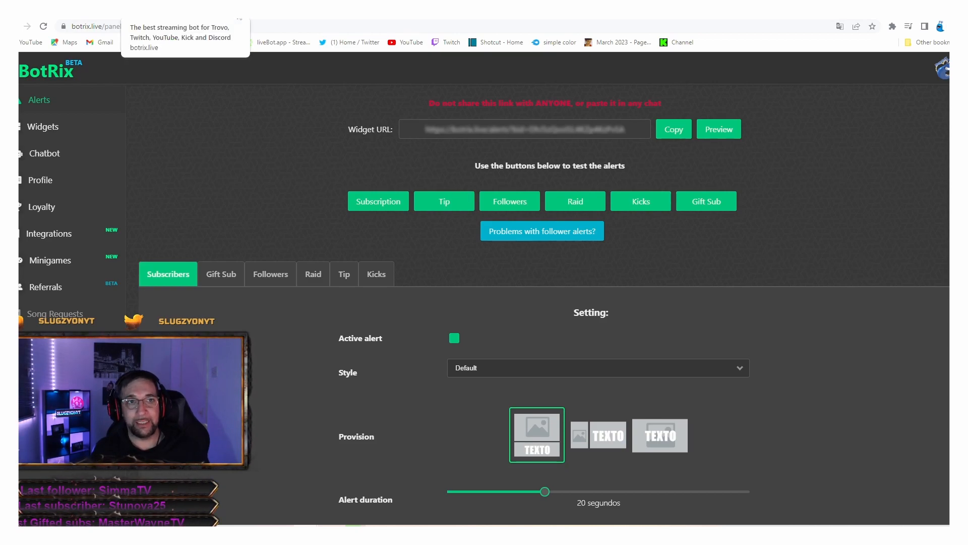
- Launch the BotRix extension from a new browser tab and open its voice messages settings
click(241, 15)
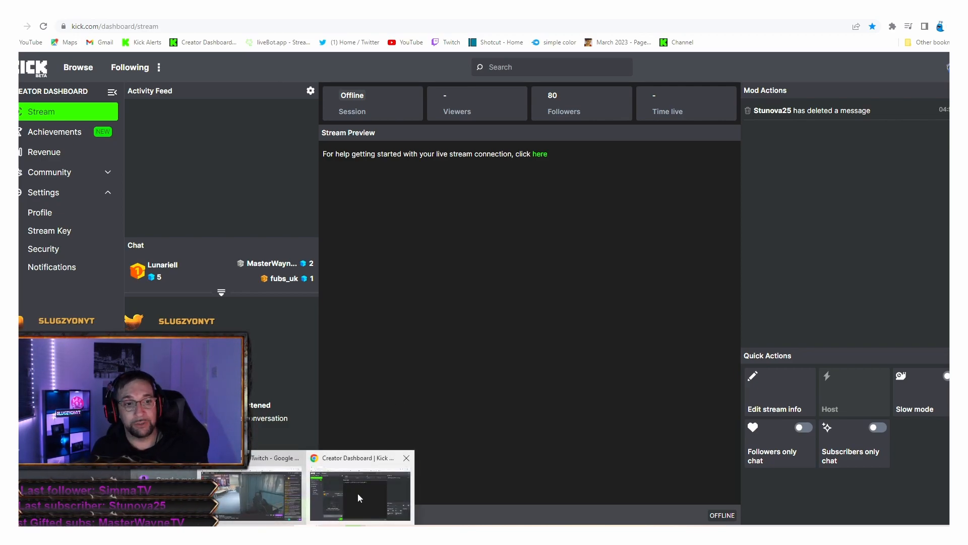
mouse_move(306, 532)
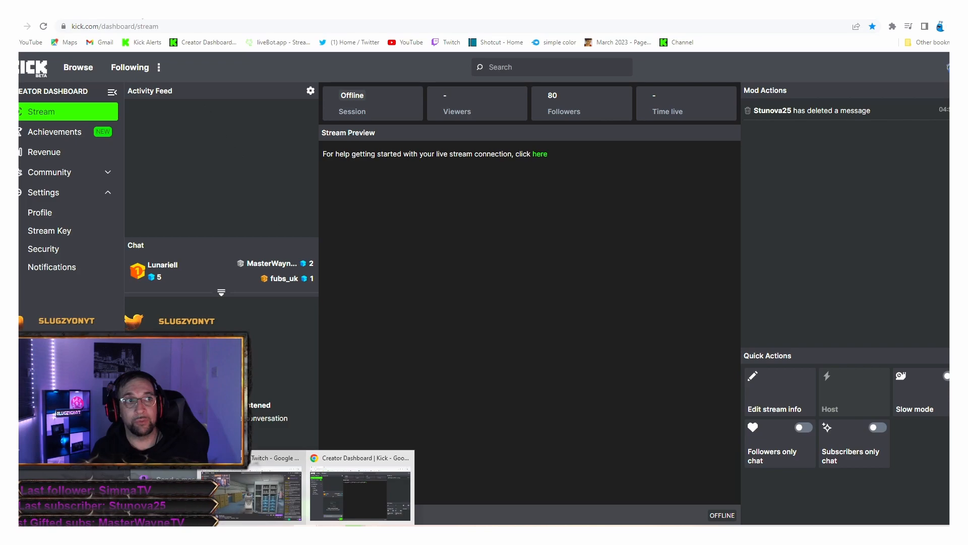
click(140, 12)
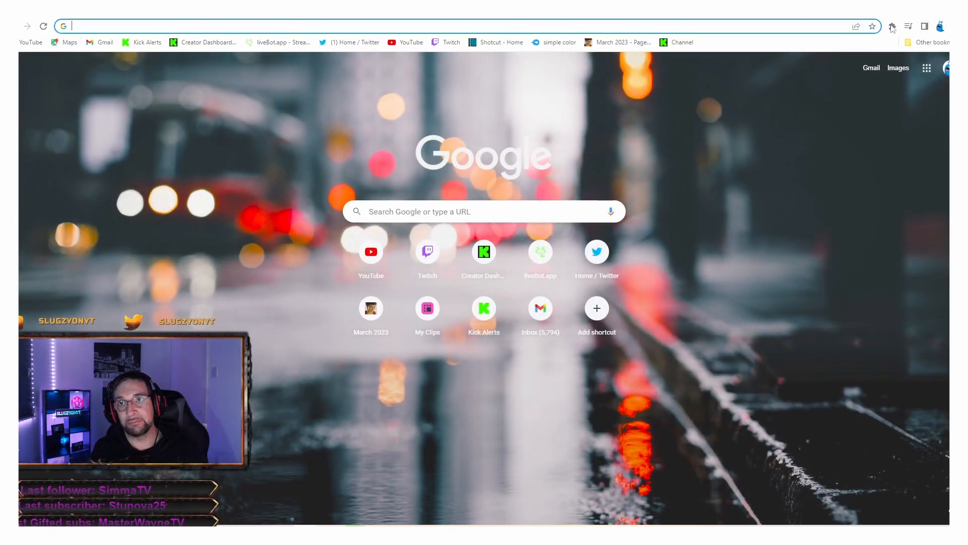
click(893, 26)
click(794, 97)
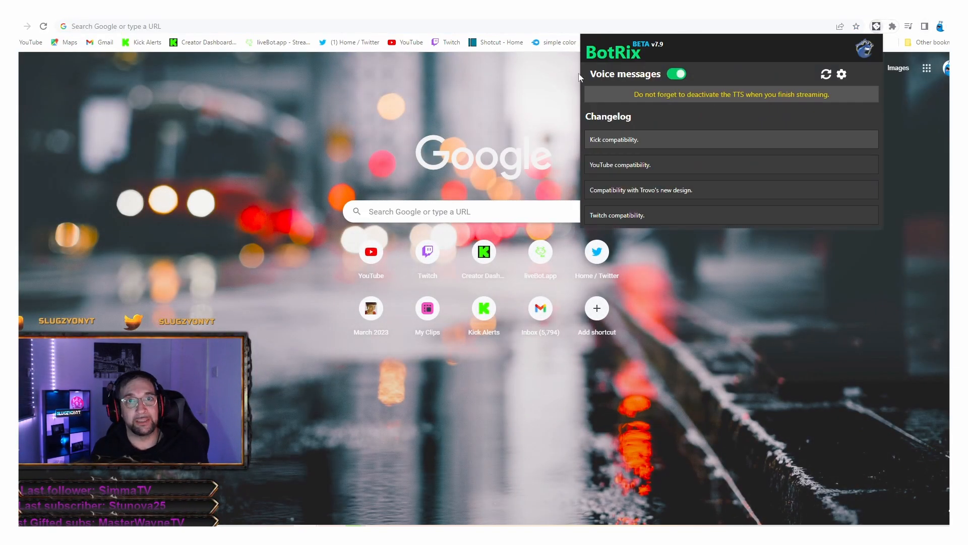
click(841, 73)
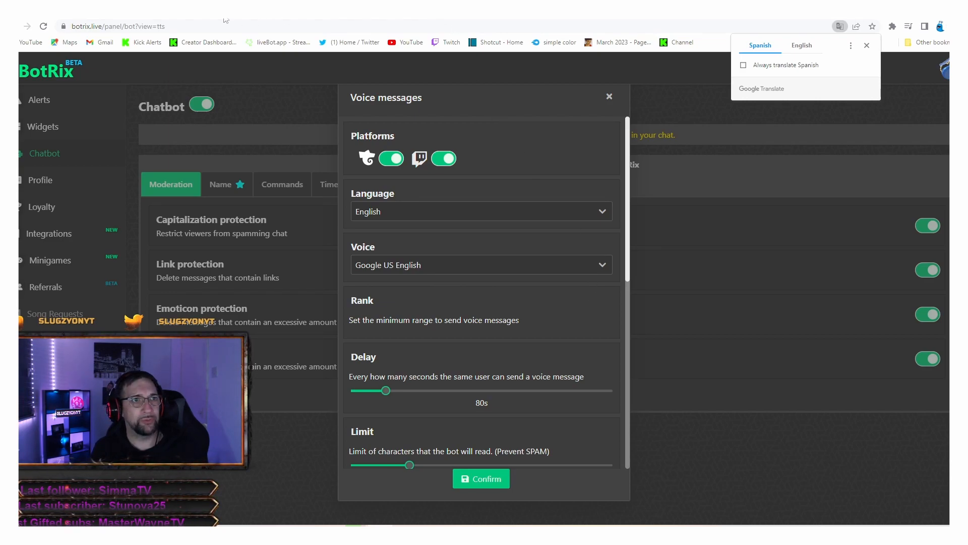
- Dismiss the translation prompt, save the BotRix voice messages settings, and close their dialog
click(298, 26)
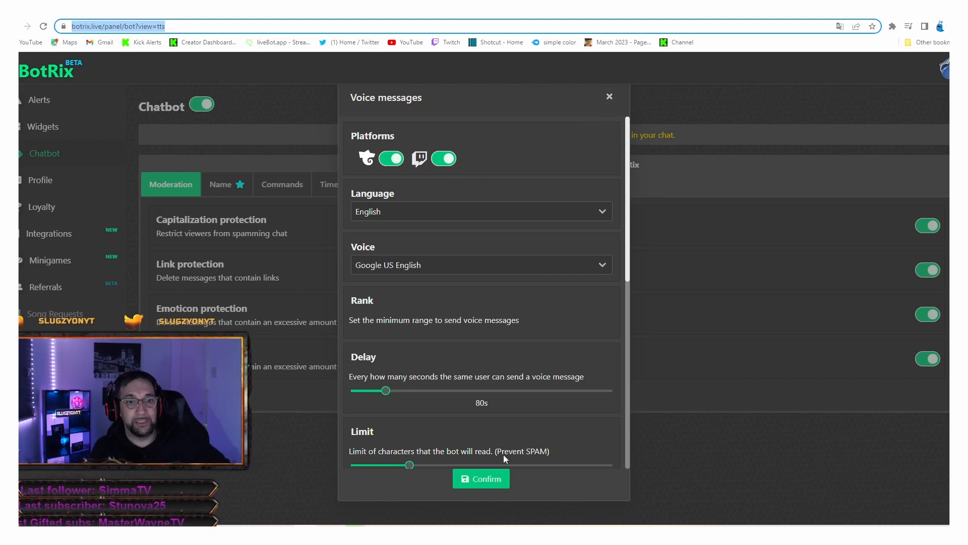
click(492, 488)
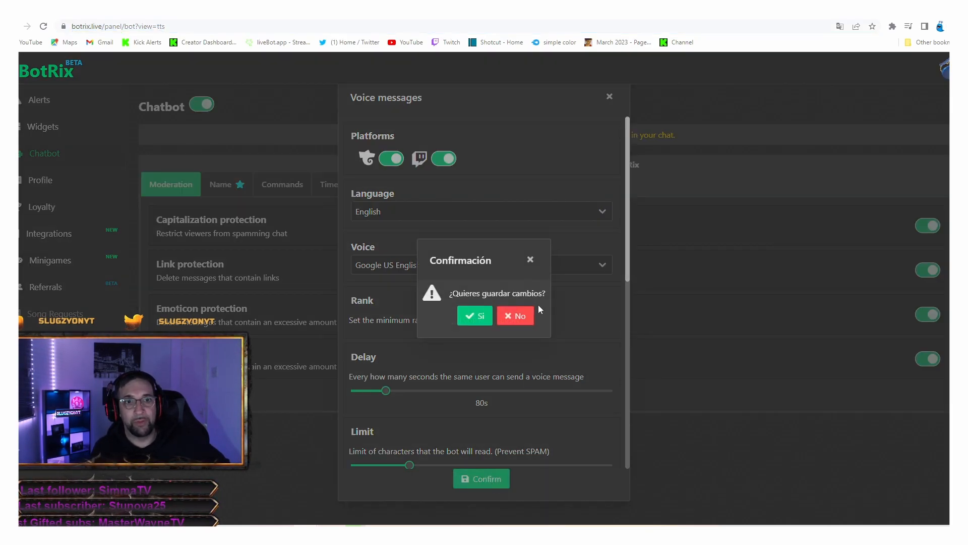
click(475, 314)
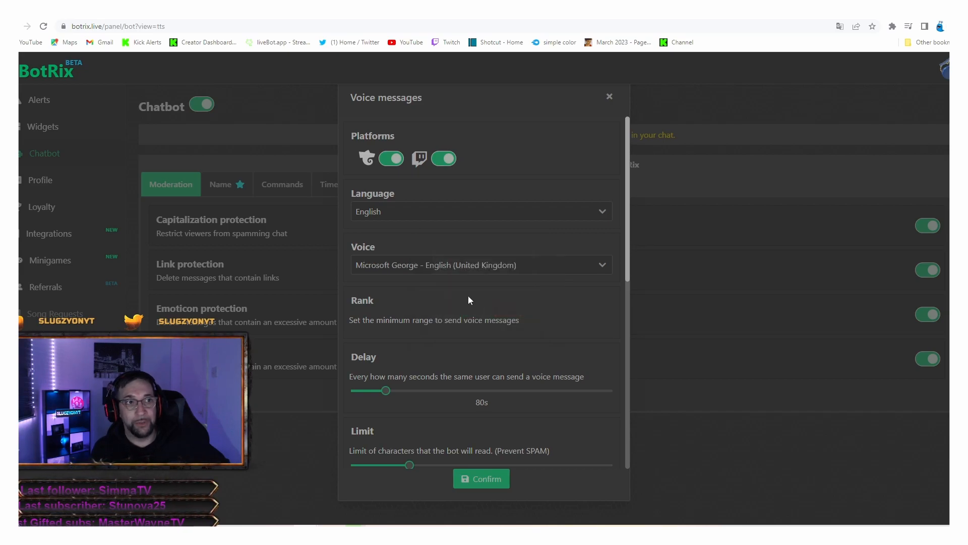
click(610, 96)
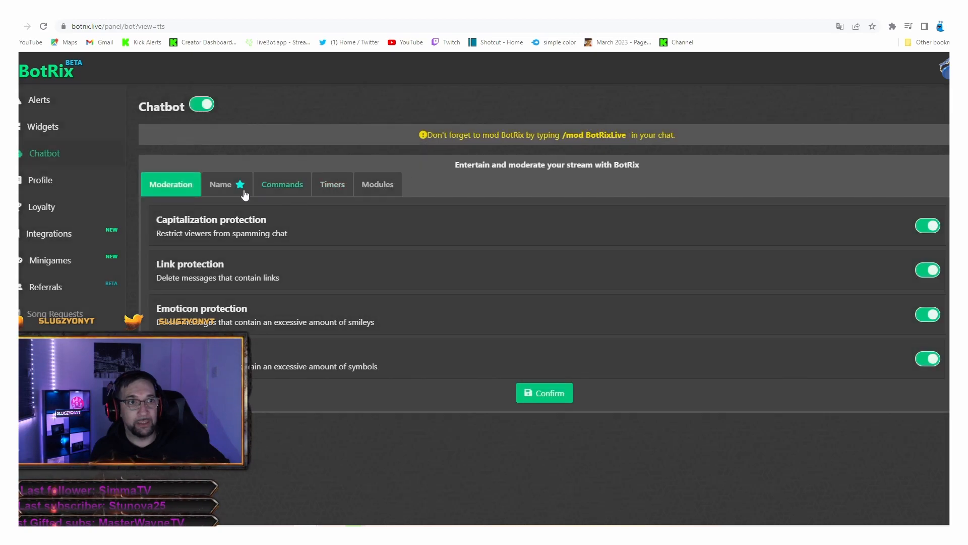
- Look through the BotRix chatbot's name, commands, timers and modules sections
click(222, 184)
click(277, 184)
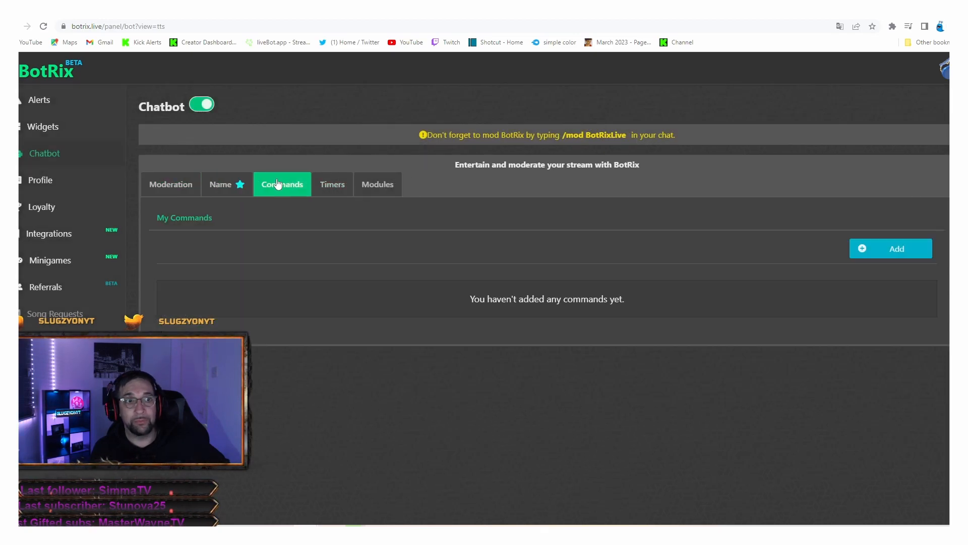
click(334, 185)
click(372, 187)
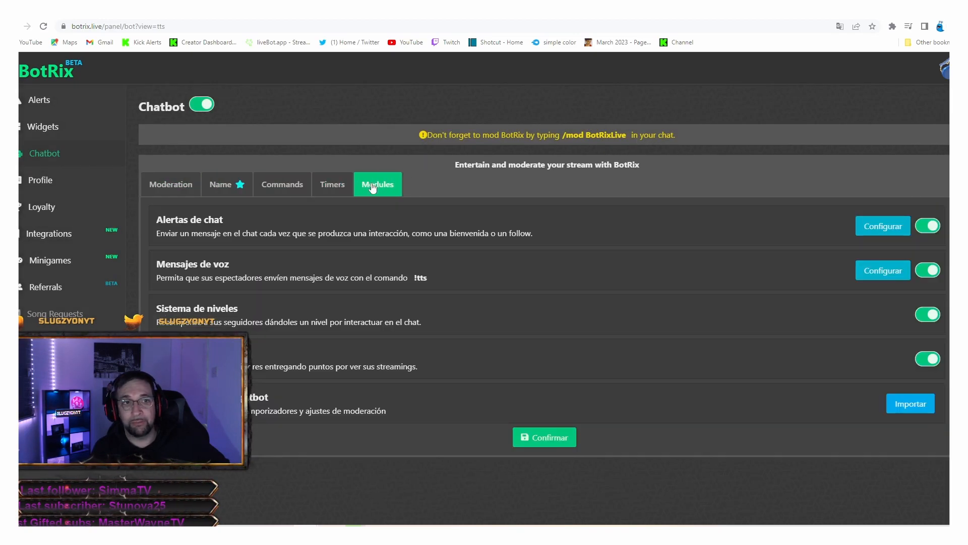
- Alternate between the chatbot's commands and timers to examine the timed messages, their platforms and intervals
click(331, 185)
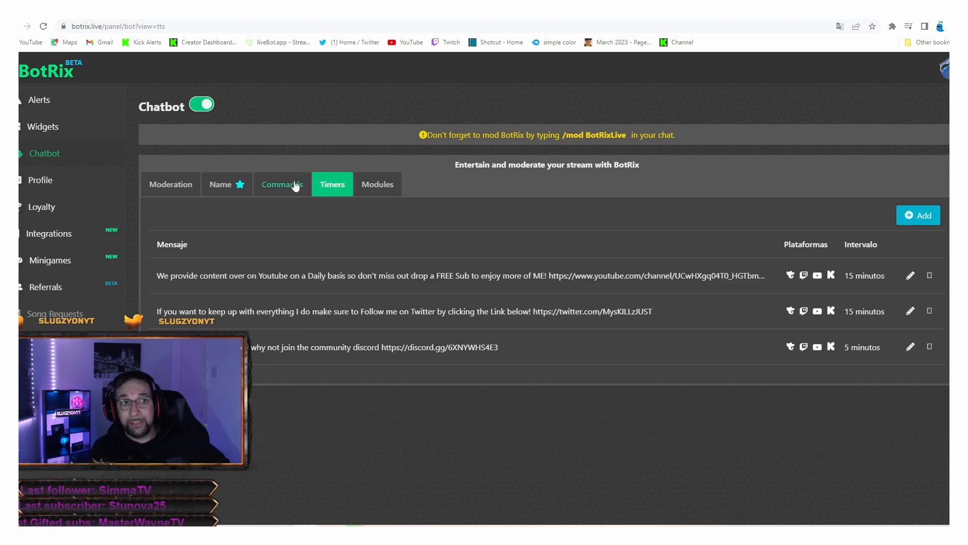
click(292, 185)
click(330, 185)
click(292, 185)
click(327, 186)
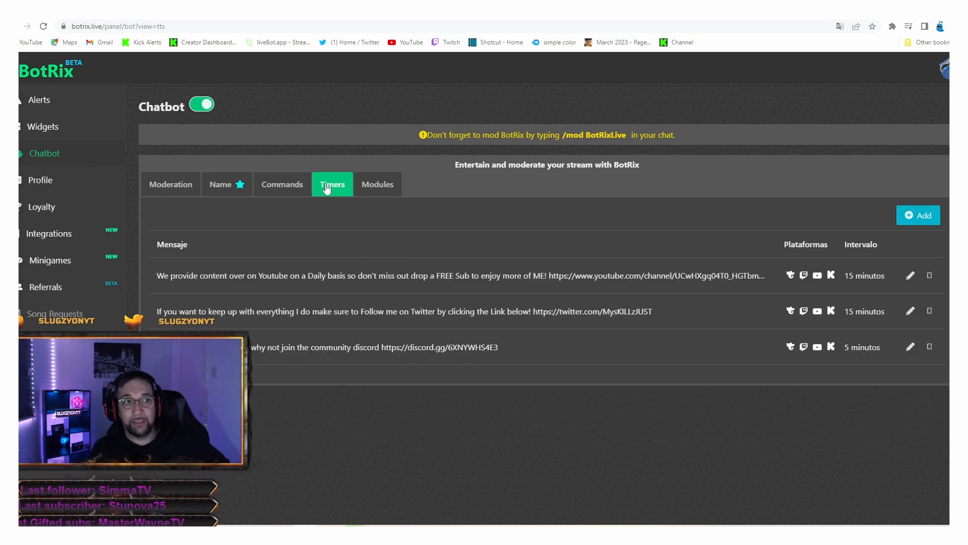
click(295, 187)
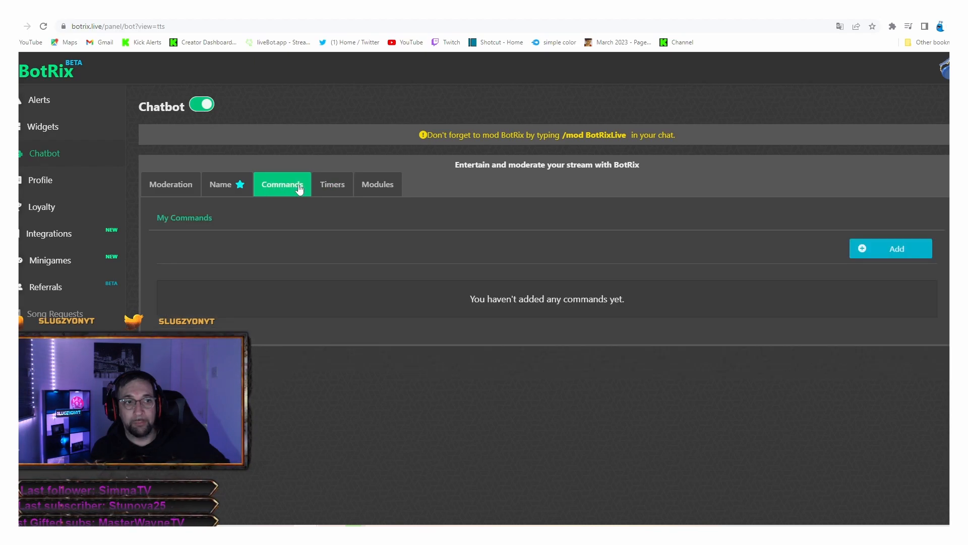
click(329, 188)
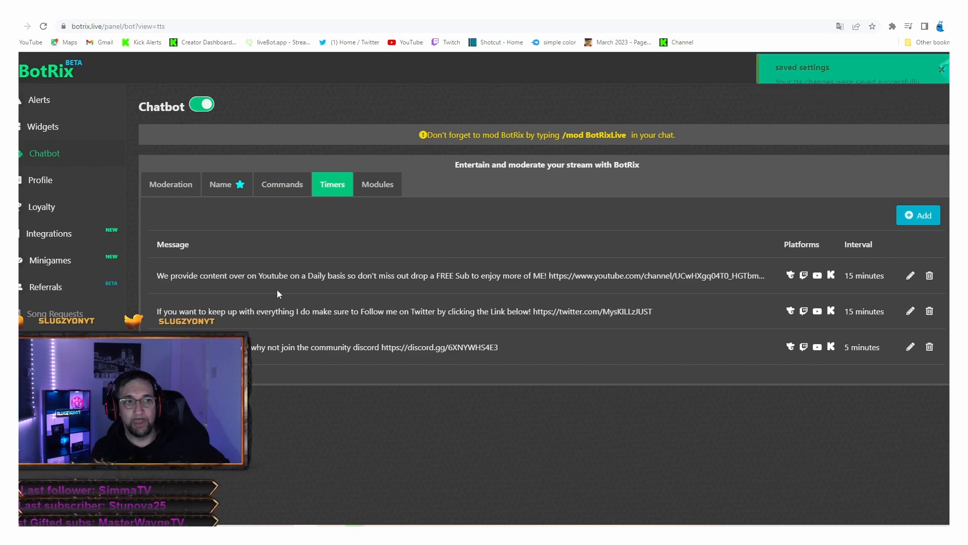
click(278, 187)
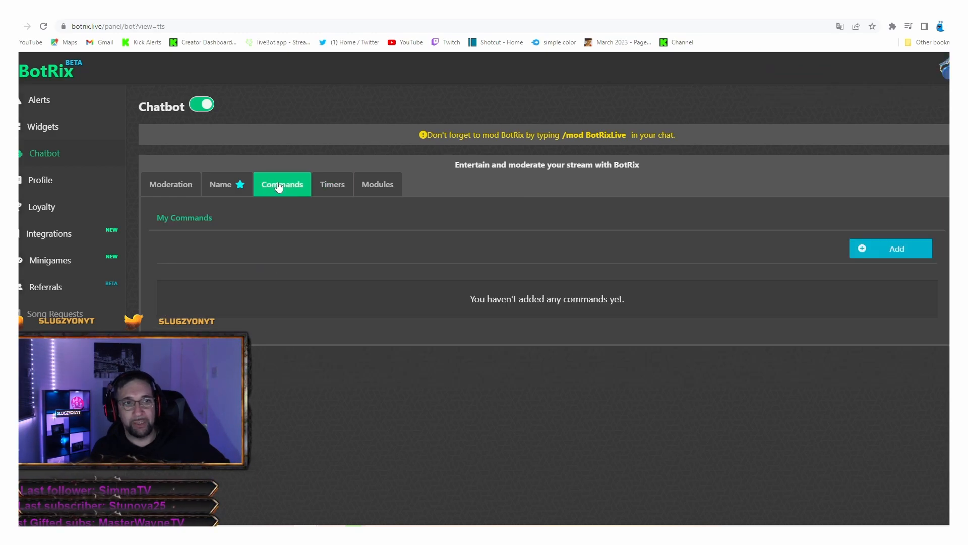
click(325, 185)
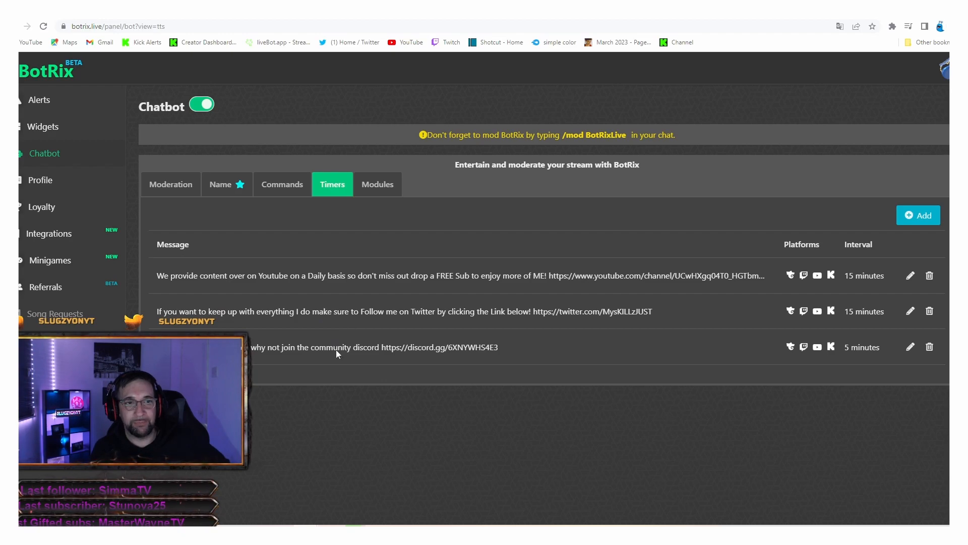